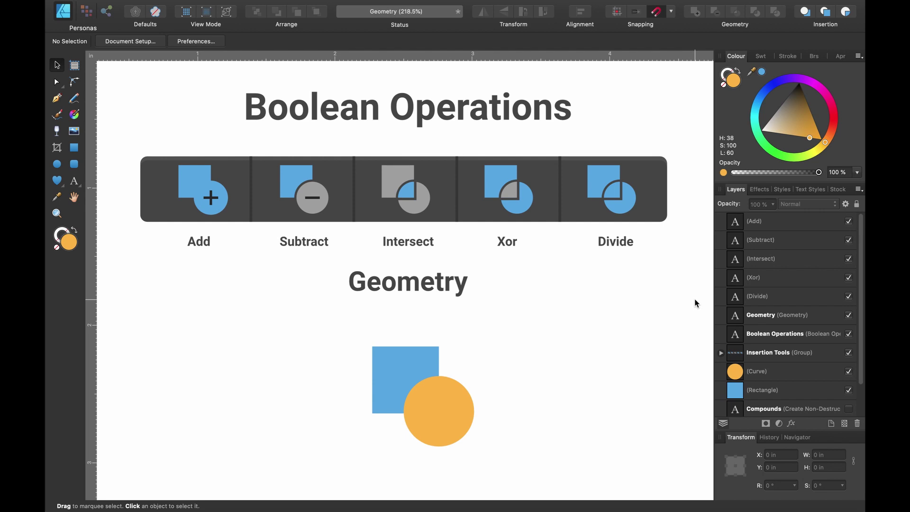
Select the orange circle and blue square one at a time, then clear the selection
left_click(458, 408)
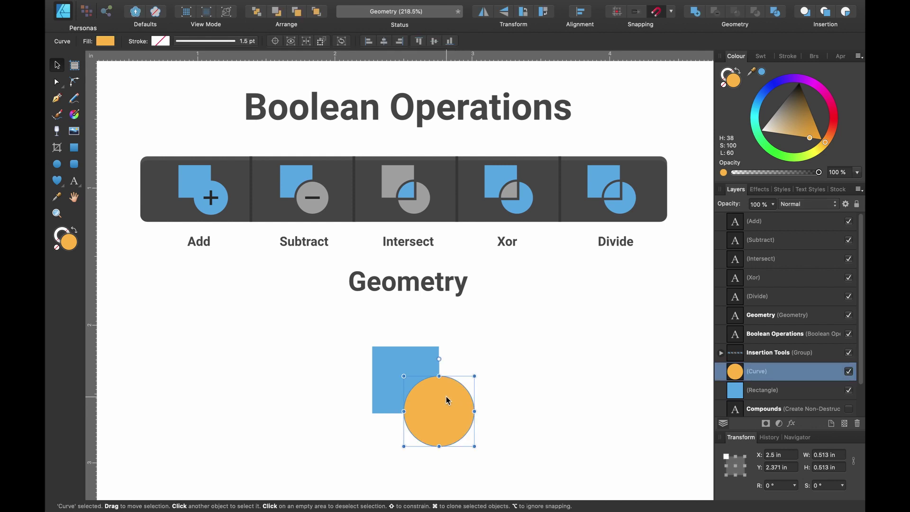
left_click(391, 361)
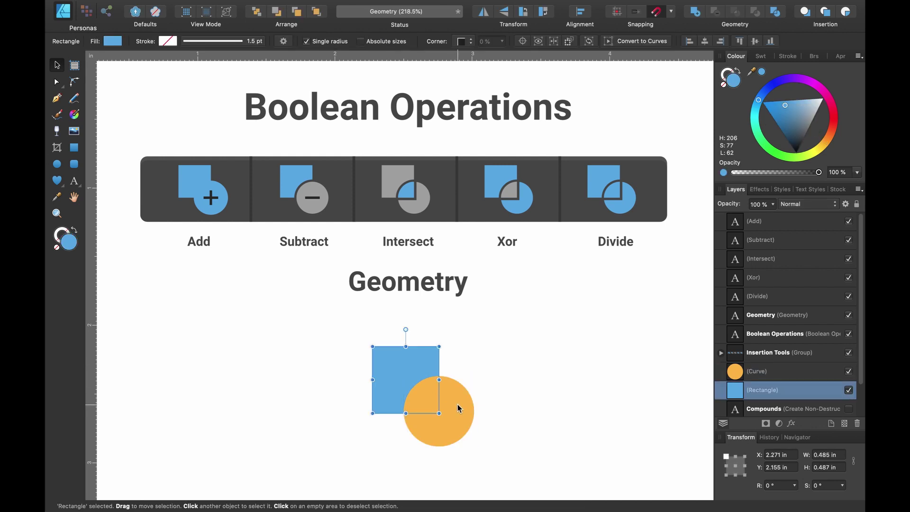
left_click(458, 408)
left_click(404, 367)
left_click(451, 401)
left_click(414, 368)
left_click(459, 399)
left_click(591, 333)
scroll(591, 332, "right", 1)
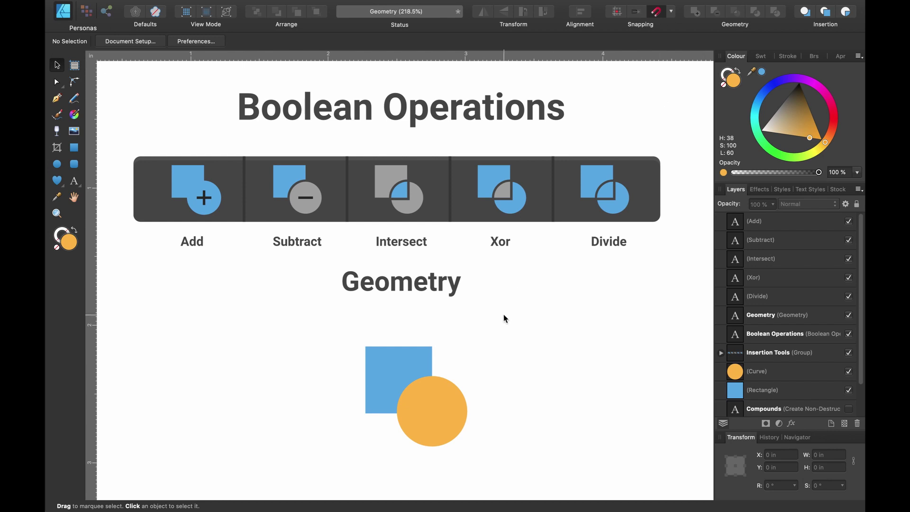
Marquee-select both the square and the circle, then deselect them
left_click_drag(504, 458, 327, 335)
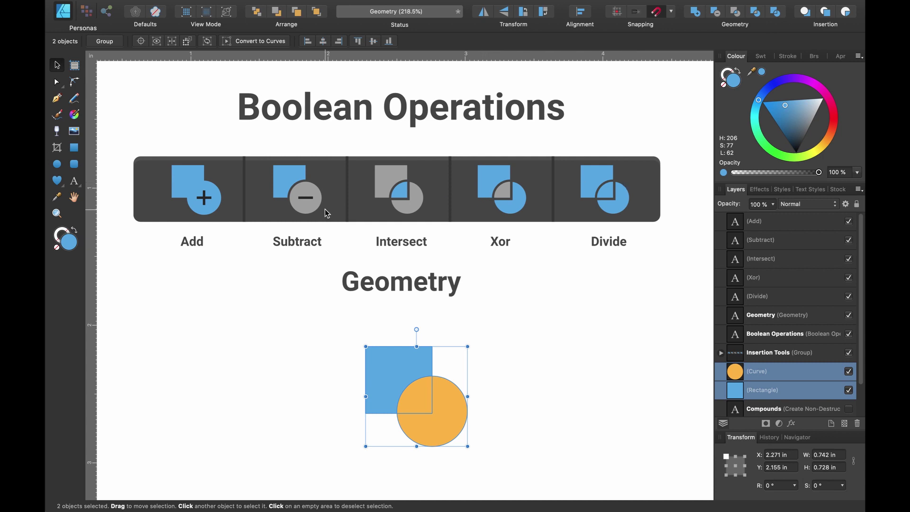
left_click(221, 257)
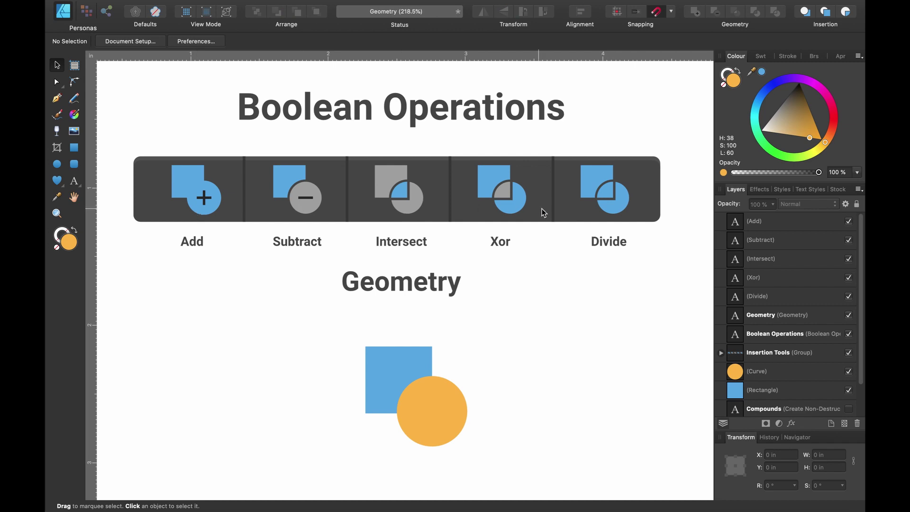
scroll(524, 386, "up", 1)
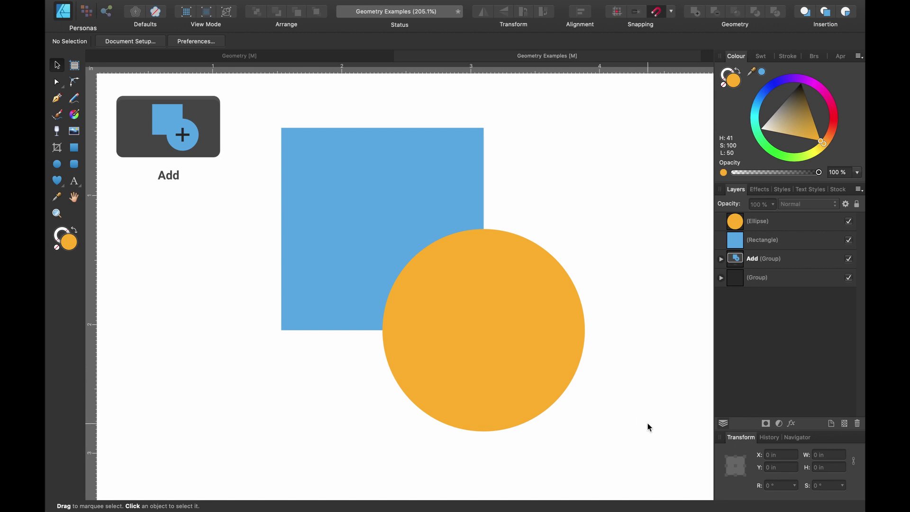
left_click_drag(657, 470, 243, 101)
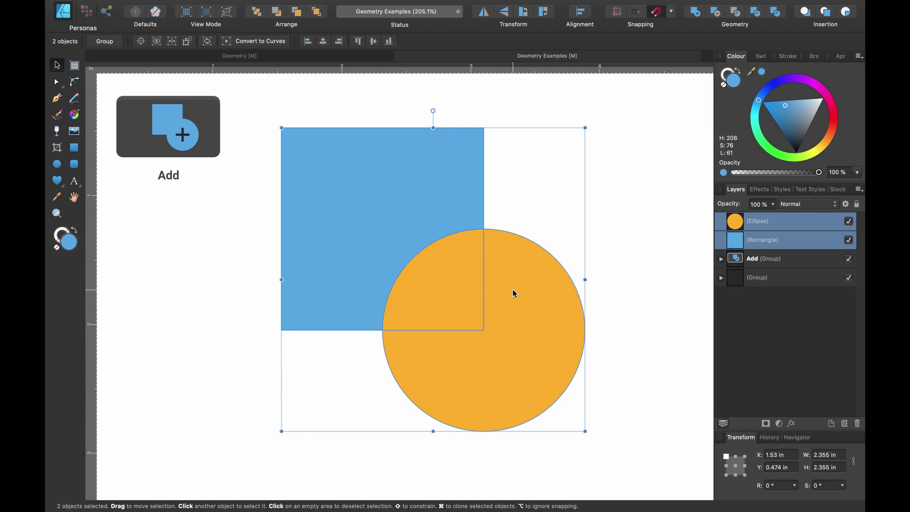
left_click(611, 286)
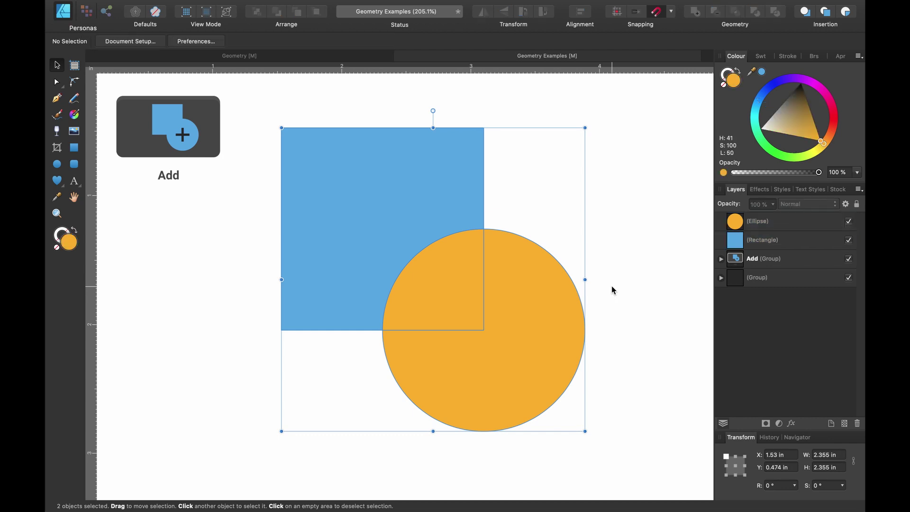
Select the square plus circle on canvas, then the Ellipse and Rectangle layers in Layers
left_click(430, 175)
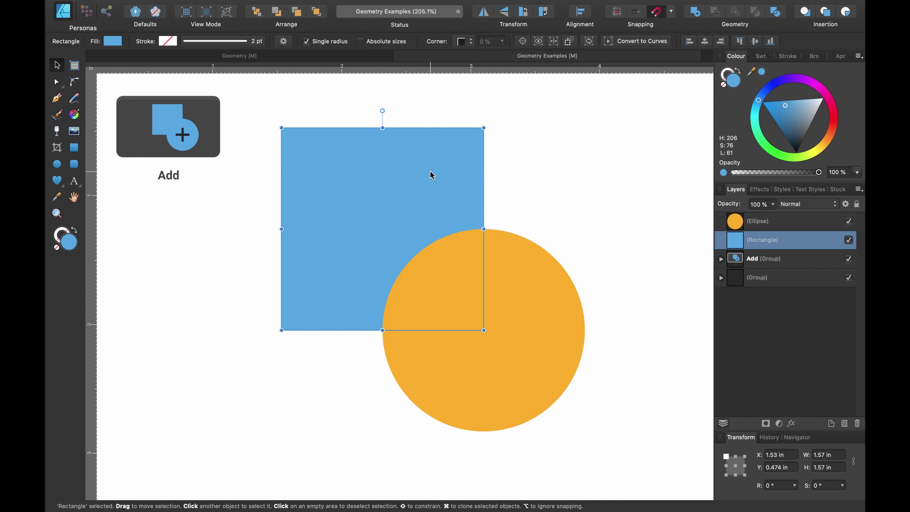
left_click(558, 298, "shift")
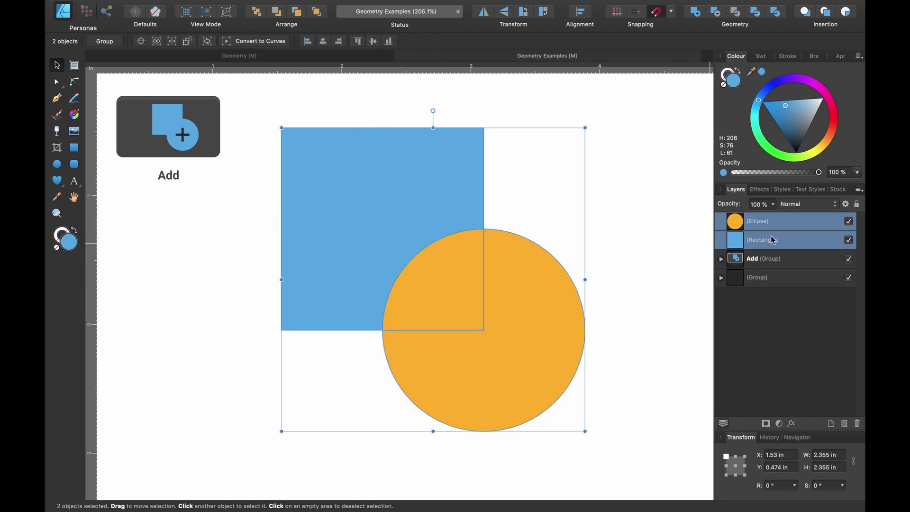
left_click(633, 321)
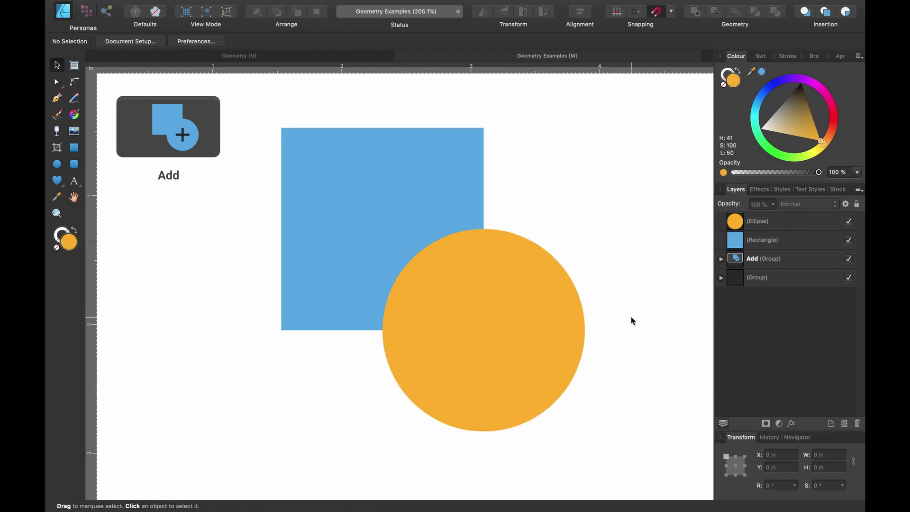
left_click(770, 223)
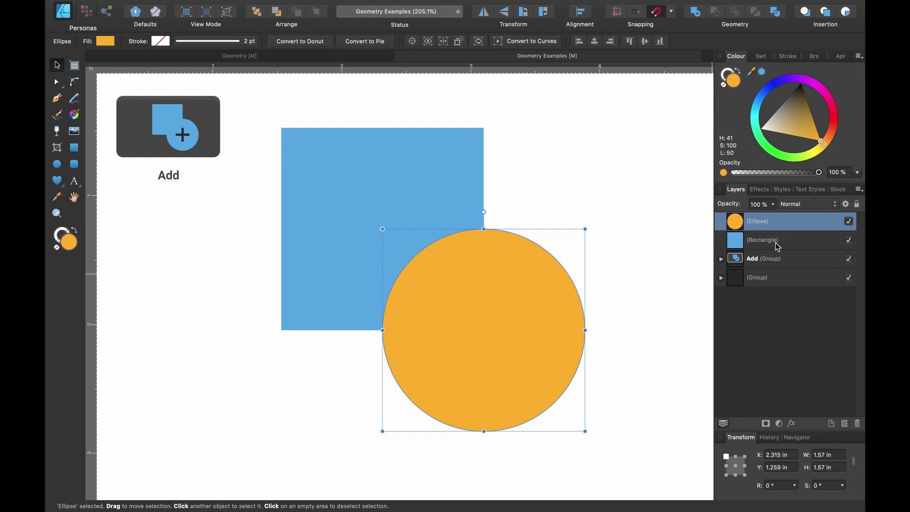
left_click(776, 243, "shift")
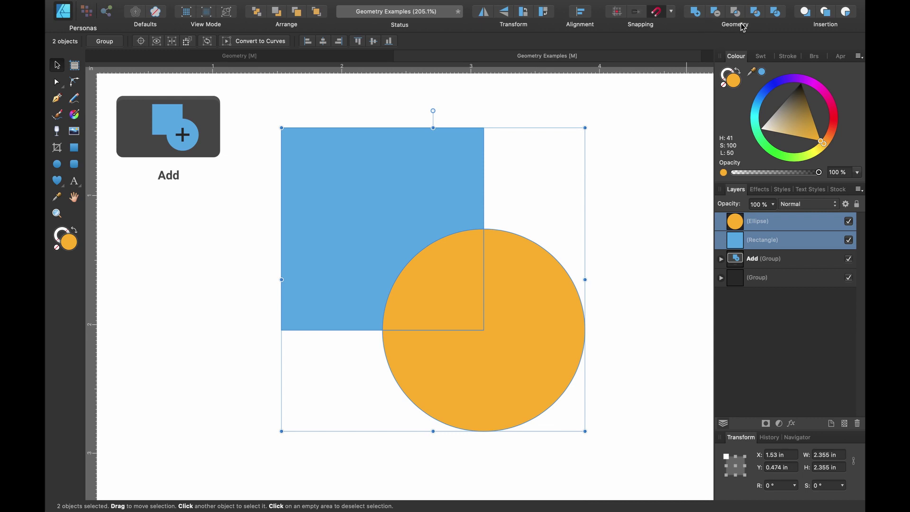
Try Add on the two shapes, undo it, and reselect the Rectangle and Ellipse layers
left_click(696, 12)
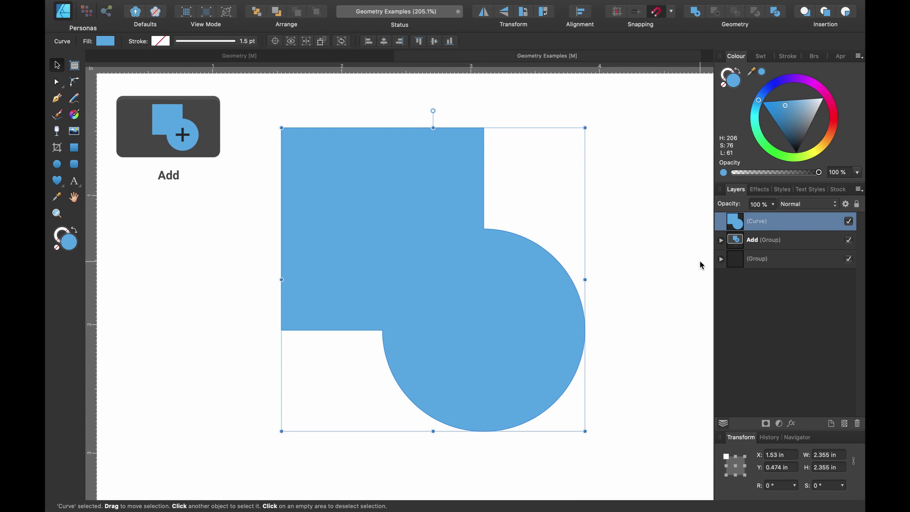
key("super+z")
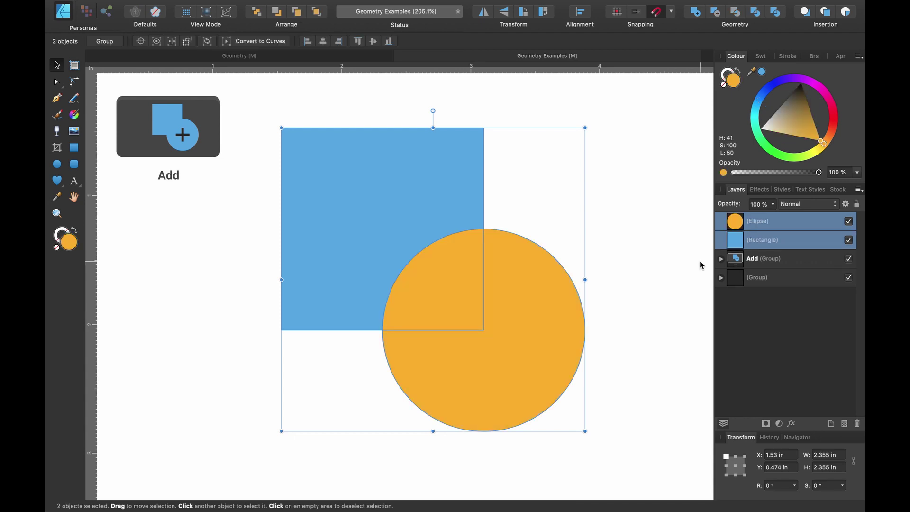
left_click(447, 187)
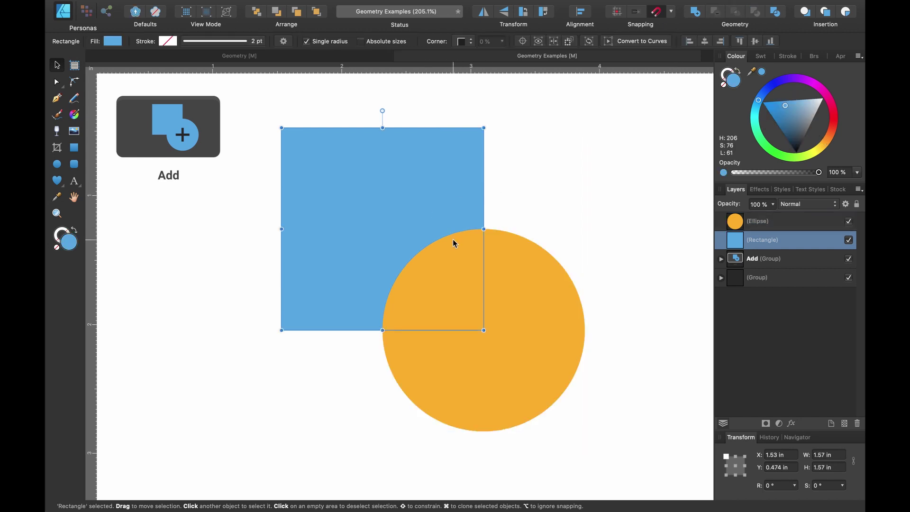
left_click(757, 225)
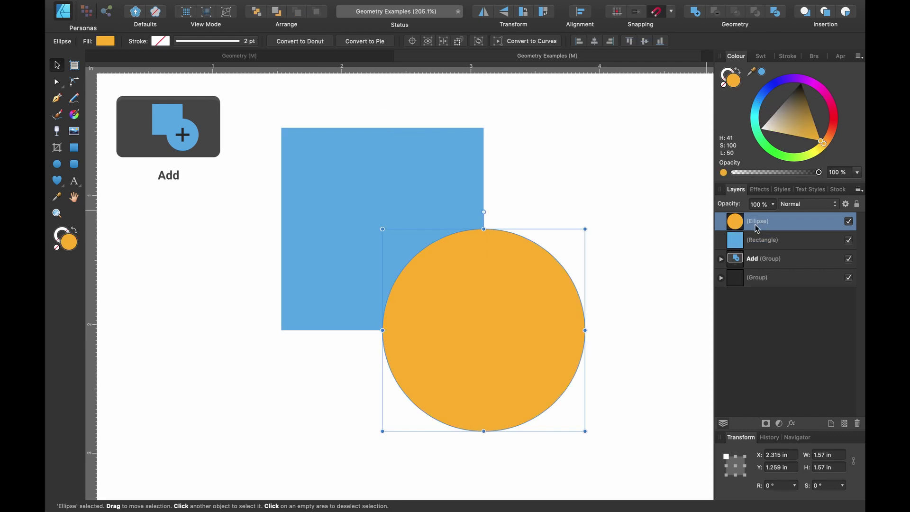
left_click(766, 241)
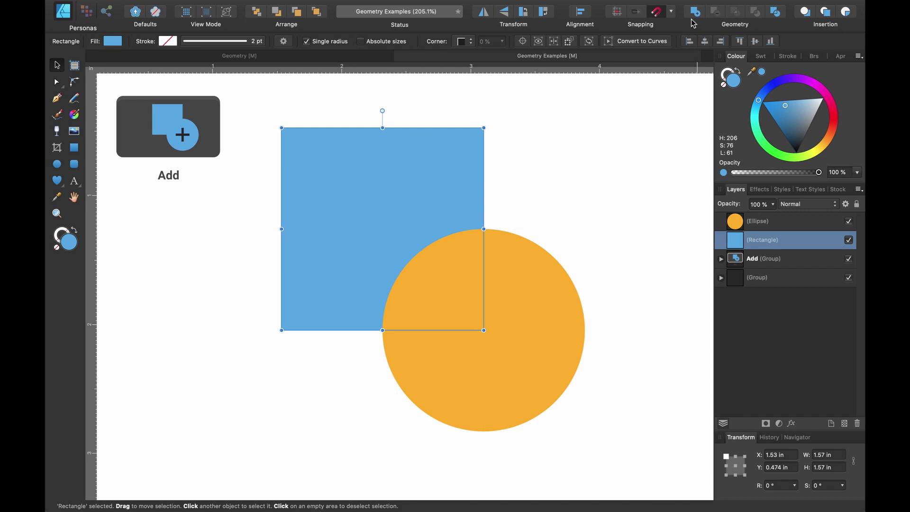
left_click(758, 224, "shift")
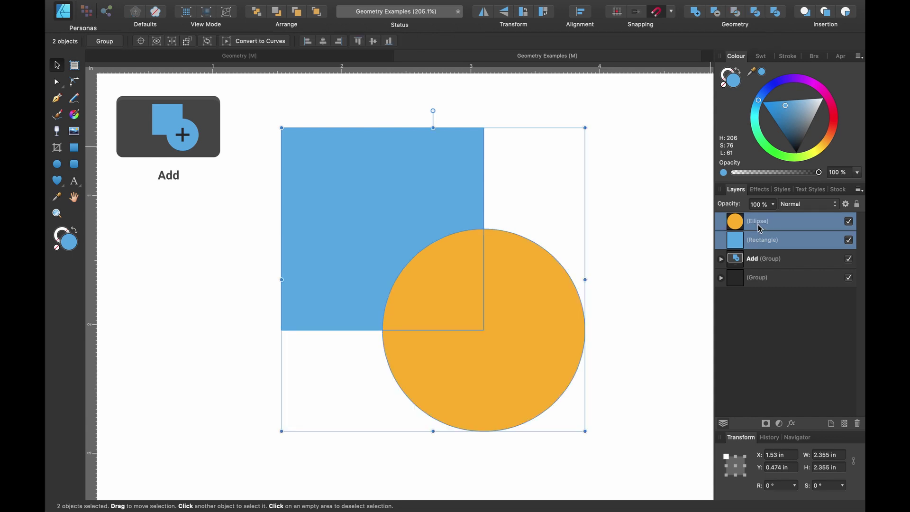
Add the rectangle and ellipse into one curve and pull its junction node up and right
left_click(696, 12)
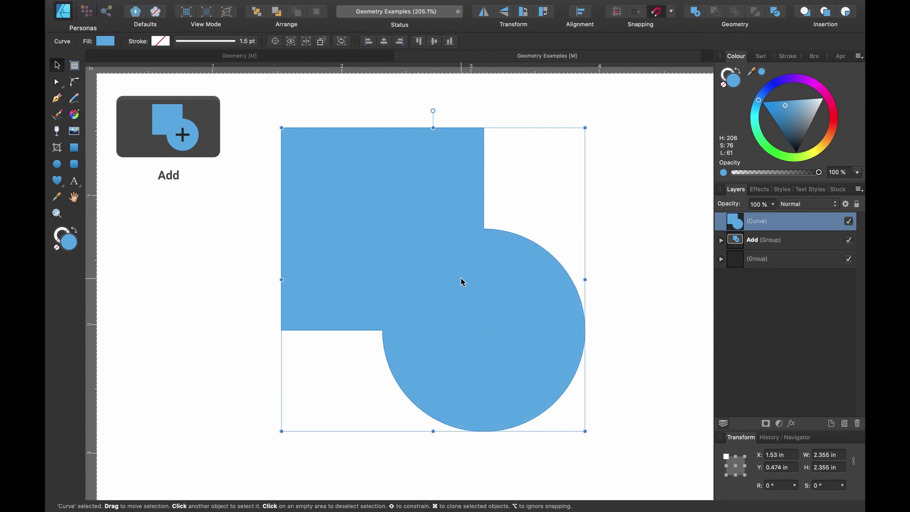
left_click(55, 84)
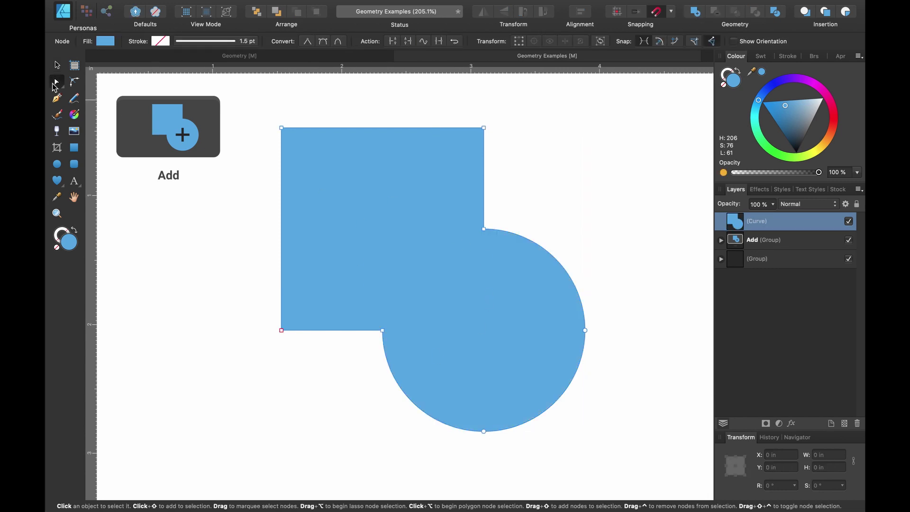
left_click_drag(484, 230, 479, 248)
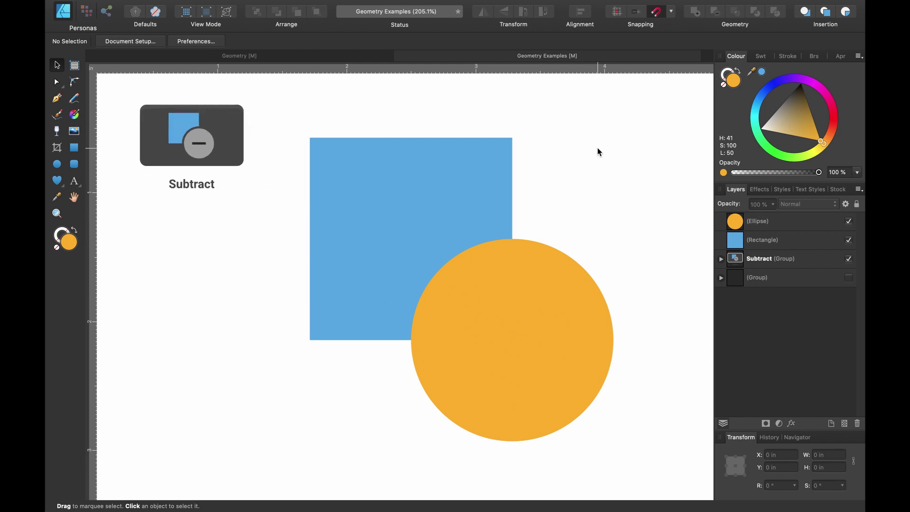
Select the blue square and orange circle, then Subtract the circle from the square
left_click(547, 260)
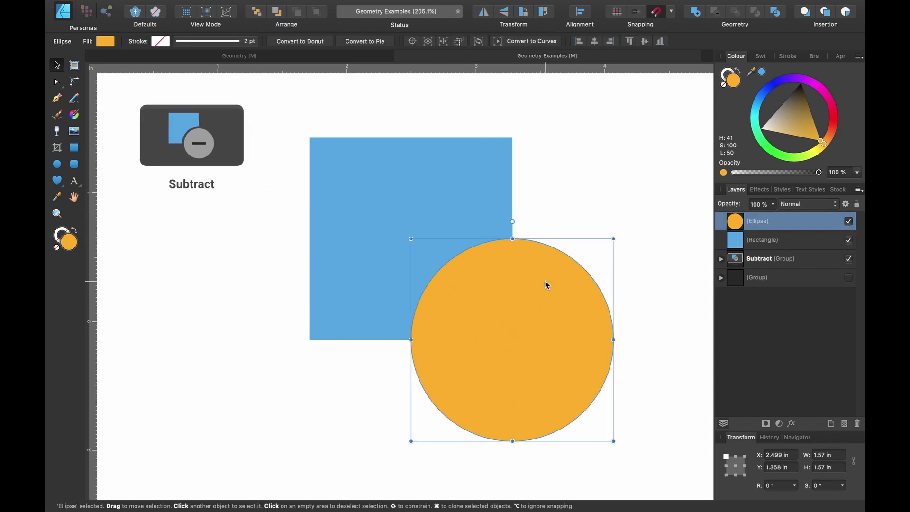
left_click(463, 189)
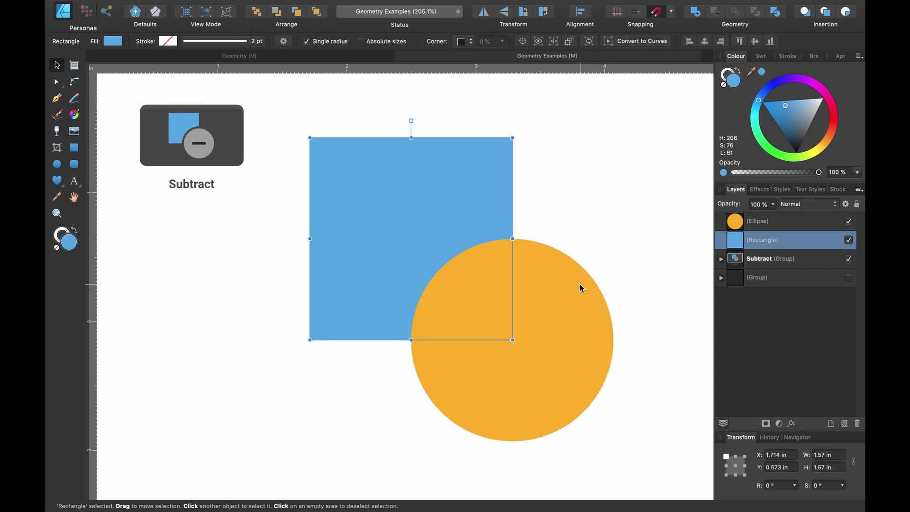
left_click(550, 277, "shift")
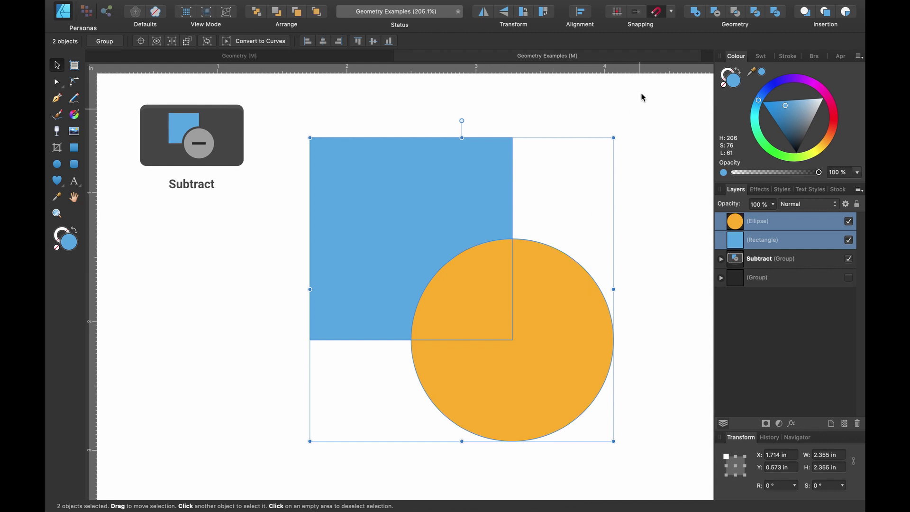
left_click(716, 13)
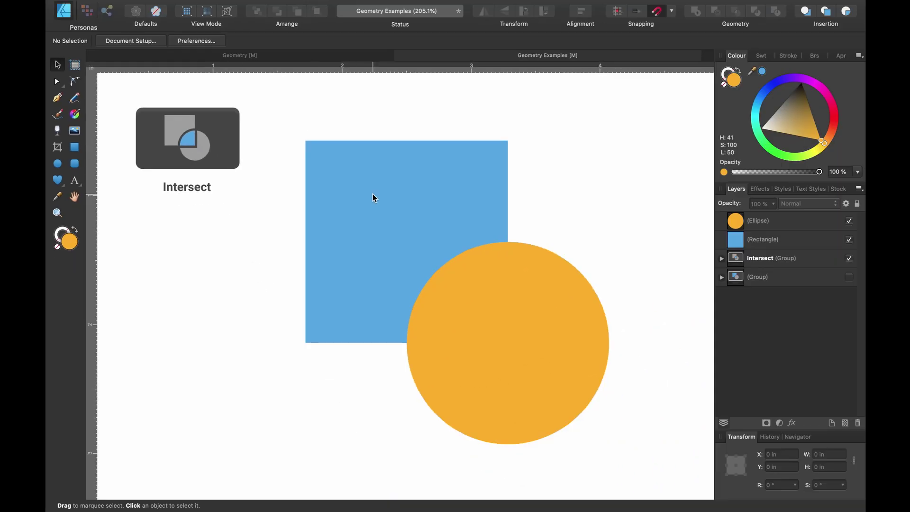
Select the square and circle and Intersect them, keeping only the quarter-circle overlap
left_click(674, 344)
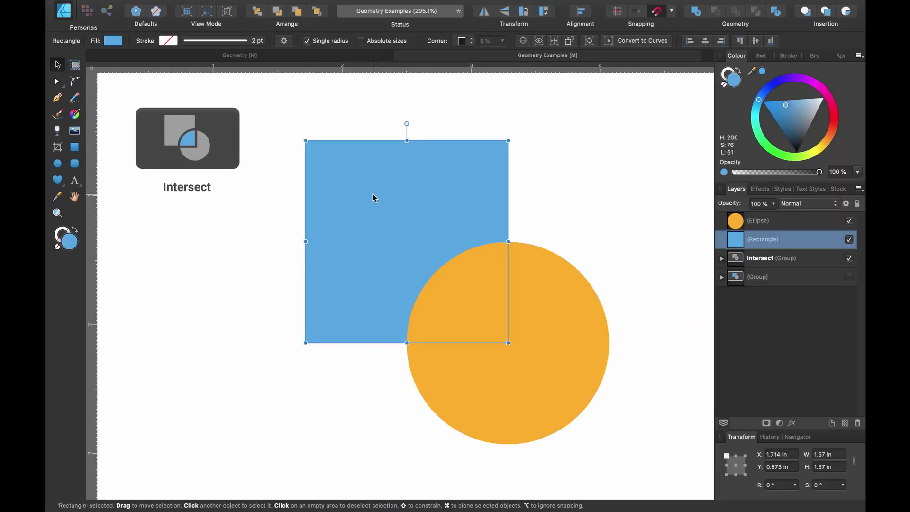
left_click(547, 306, "shift")
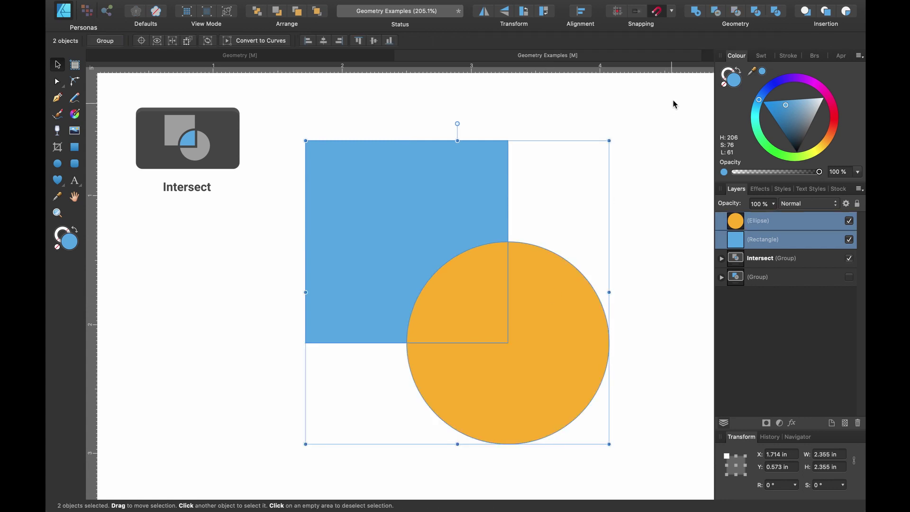
left_click(736, 11)
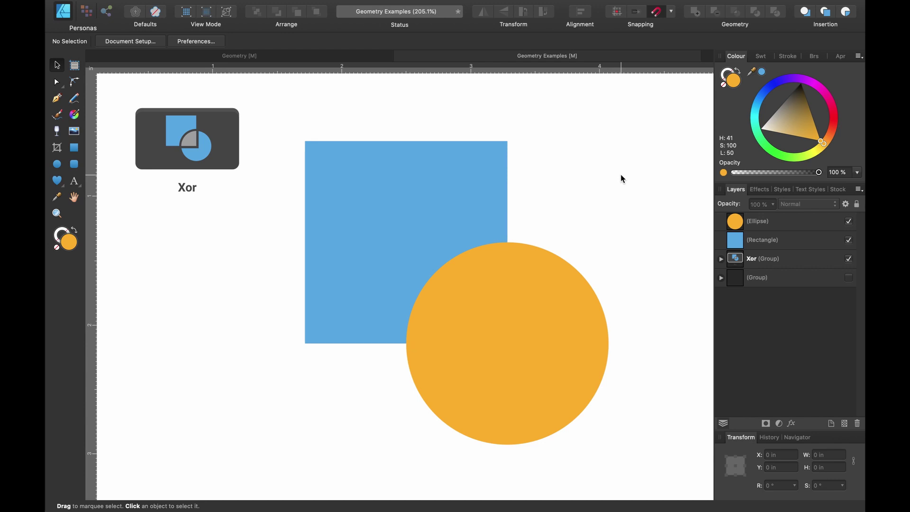
Select the square and circle and apply Xor to remove their overlapping quarter
left_click(435, 160)
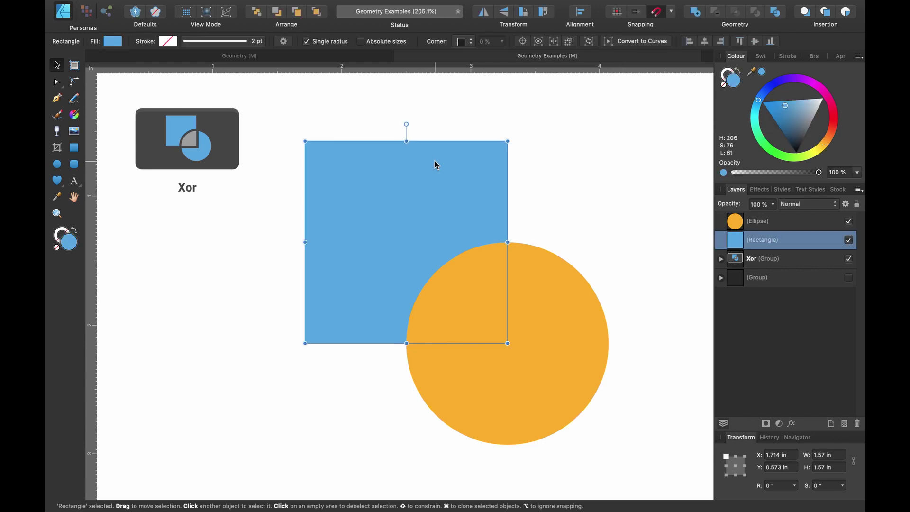
left_click(557, 318, "shift")
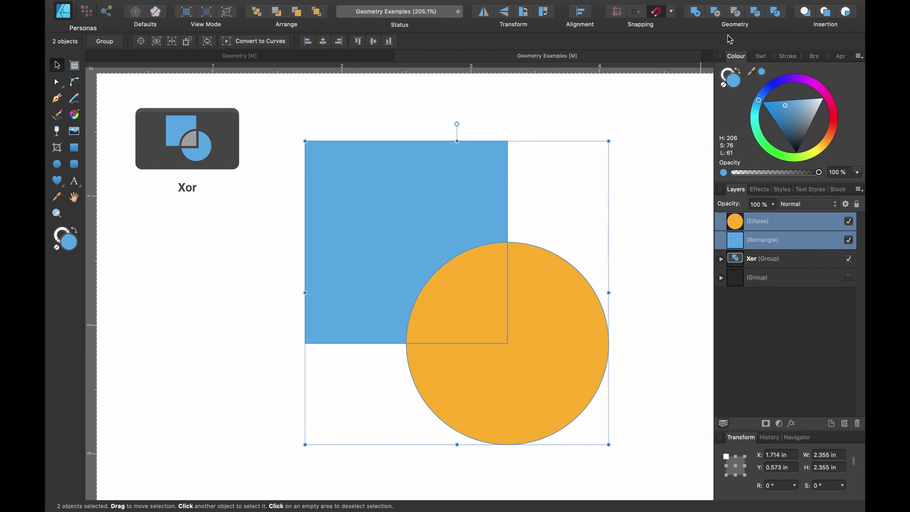
left_click(759, 15)
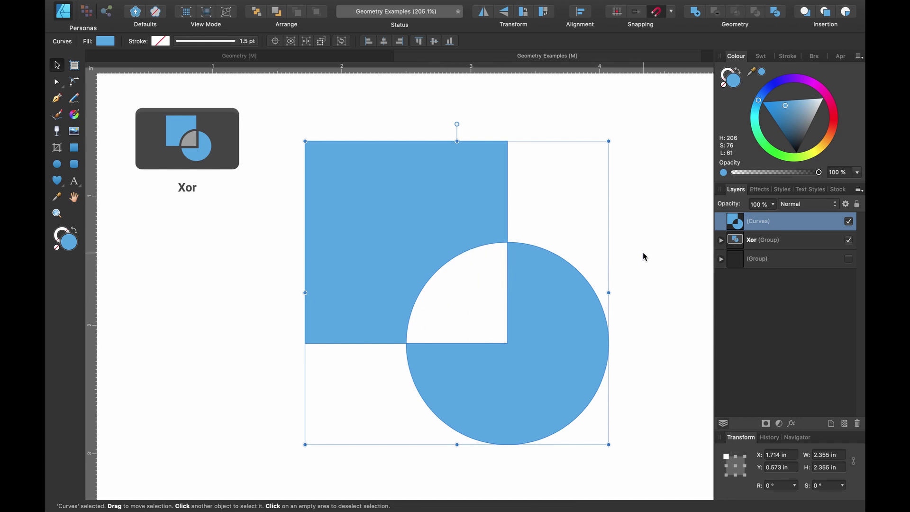
key("Up")
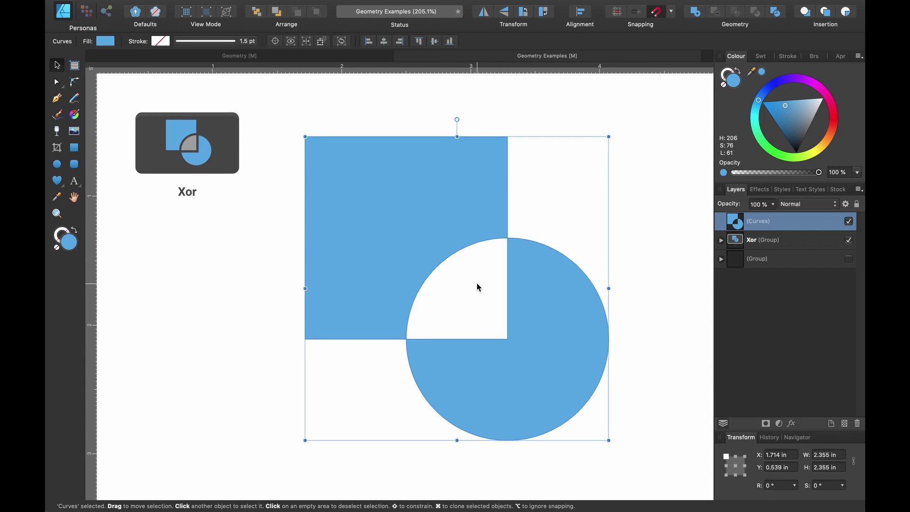
left_click(805, 14)
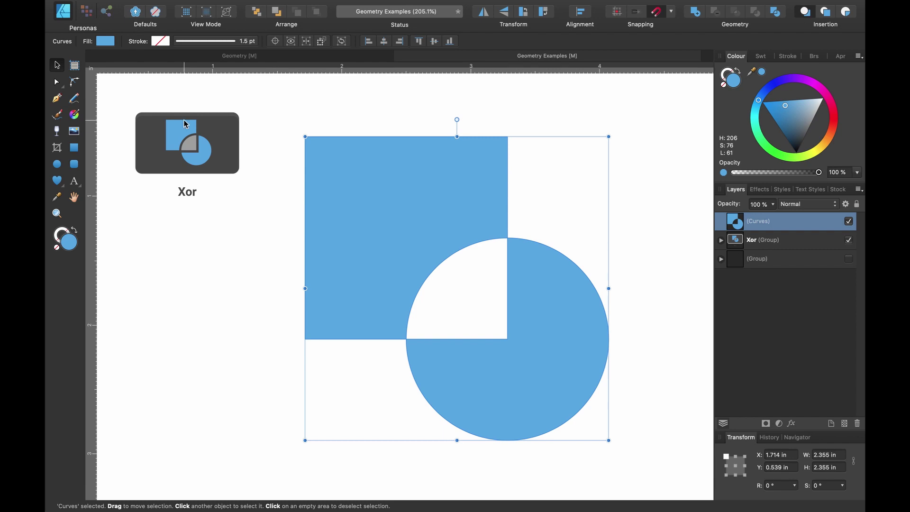
left_click(75, 149)
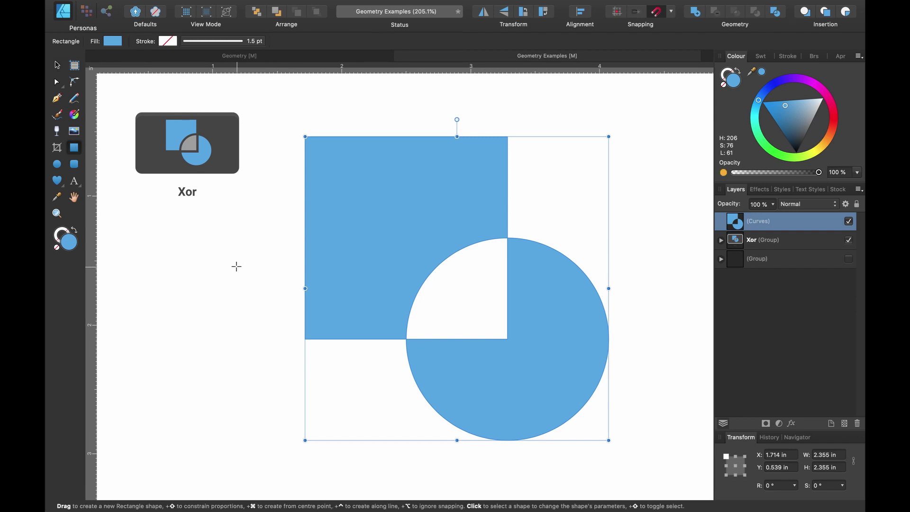
left_click_drag(239, 267, 665, 392)
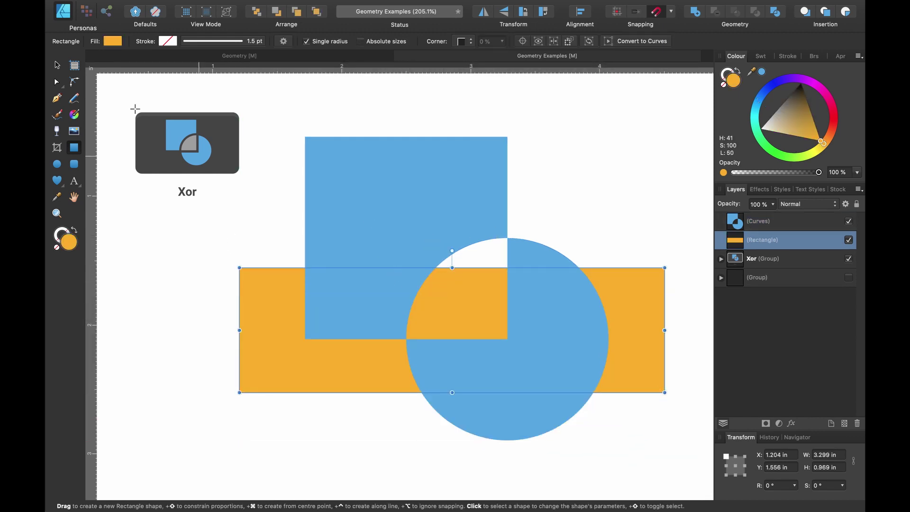
left_click(57, 66)
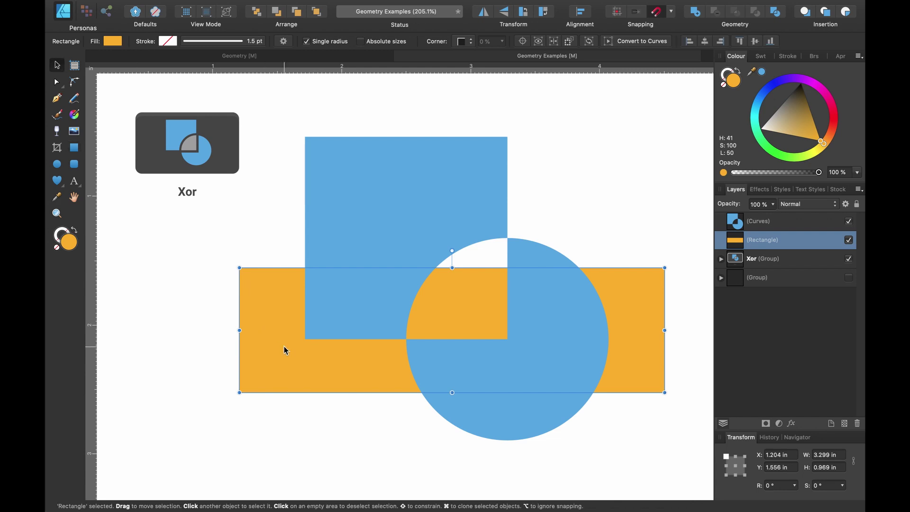
key("Delete")
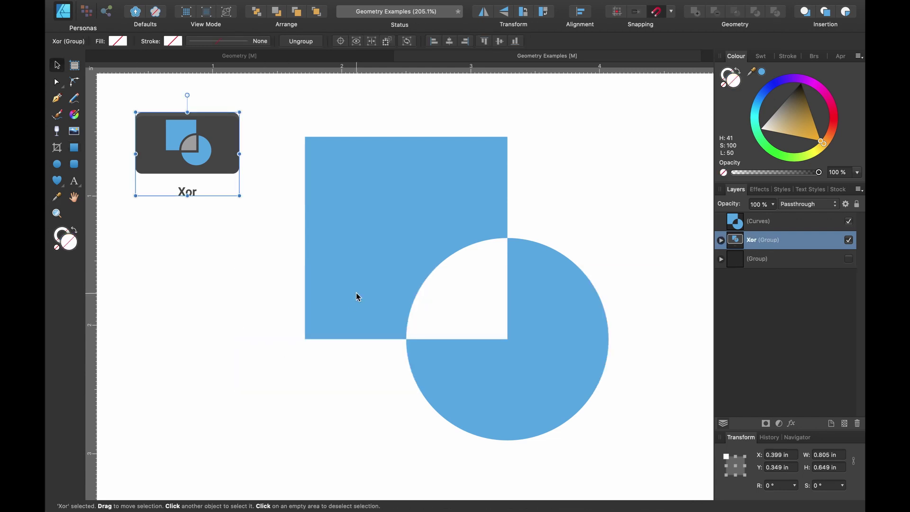
Select the Divide example's square and circle and Divide them into separate pieces
key("super+d")
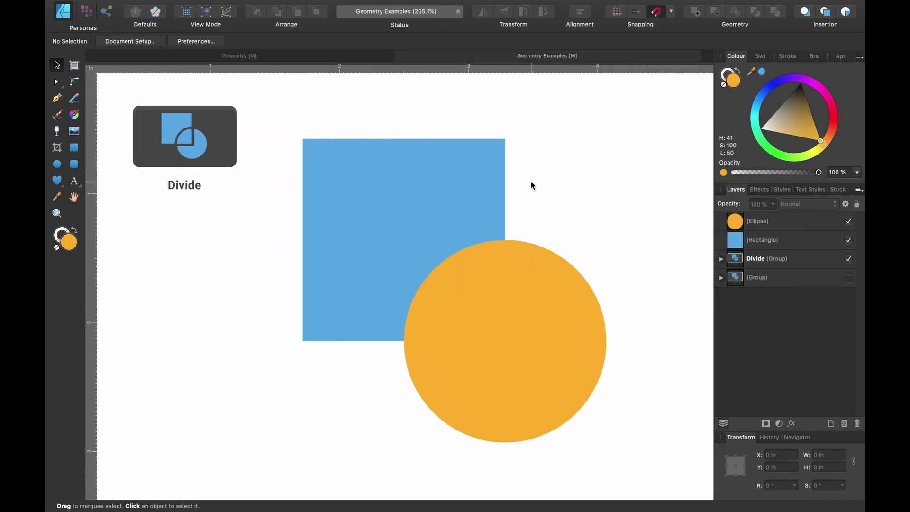
left_click(453, 199)
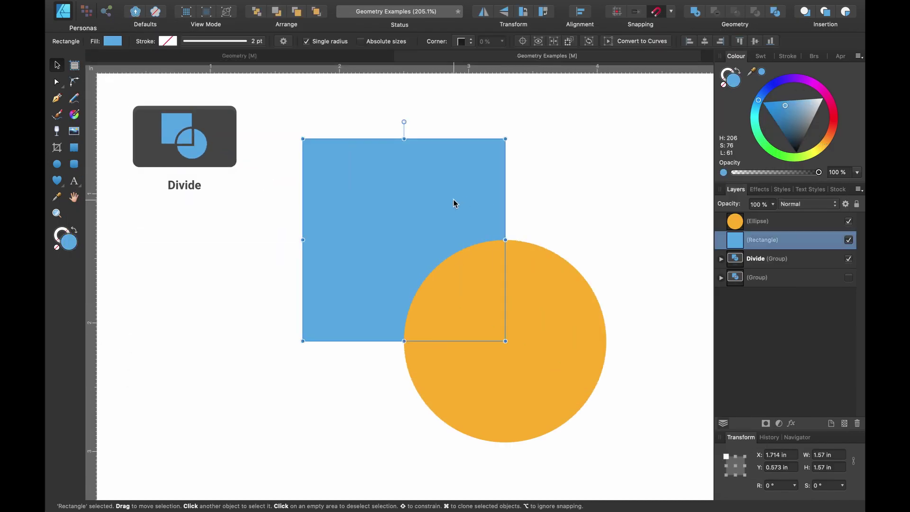
left_click(529, 298, "shift")
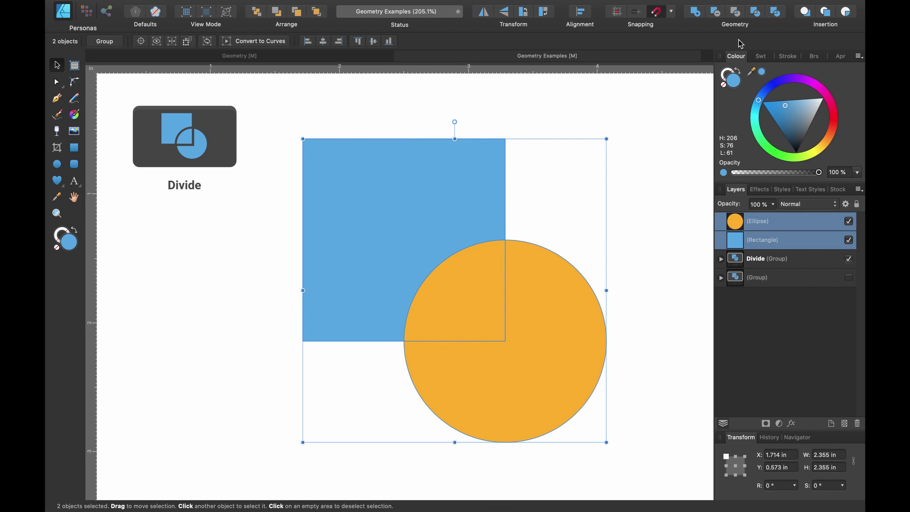
left_click(776, 12)
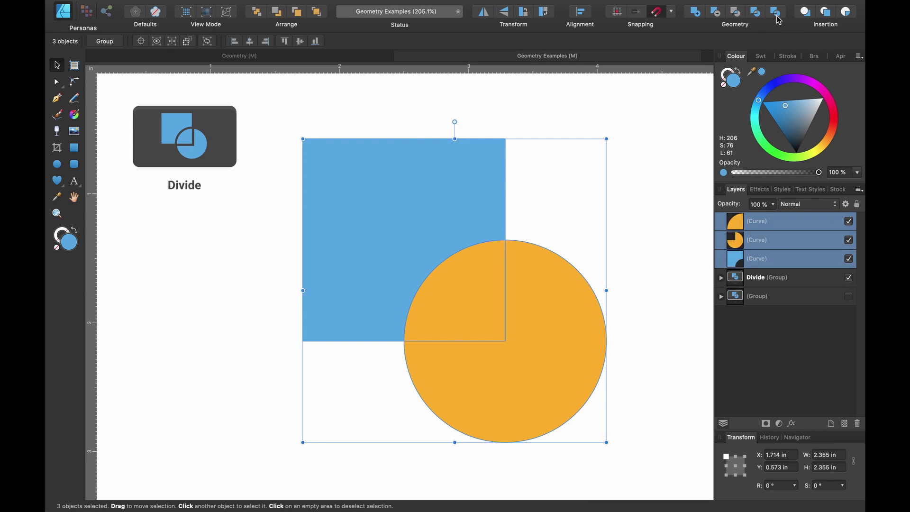
Drag the square, circle and small quarter pieces apart, then deselect
left_click(466, 207)
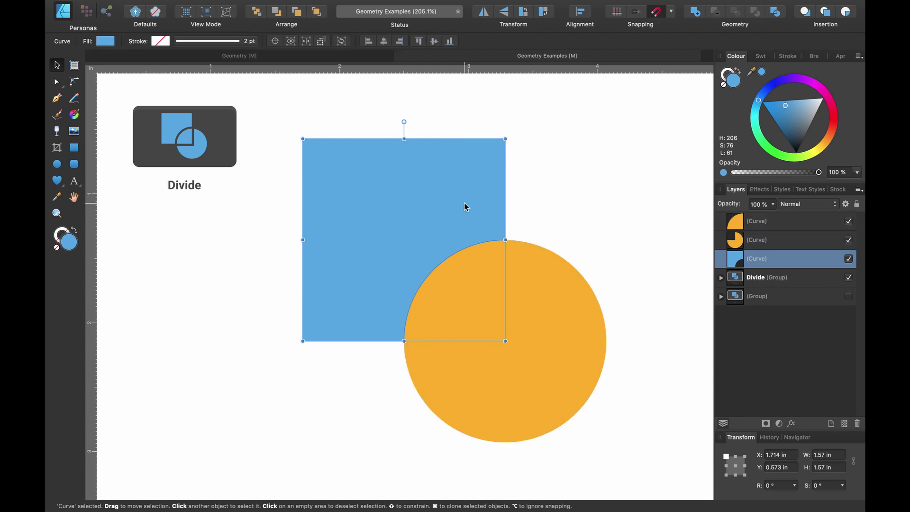
left_click_drag(466, 207, 445, 169)
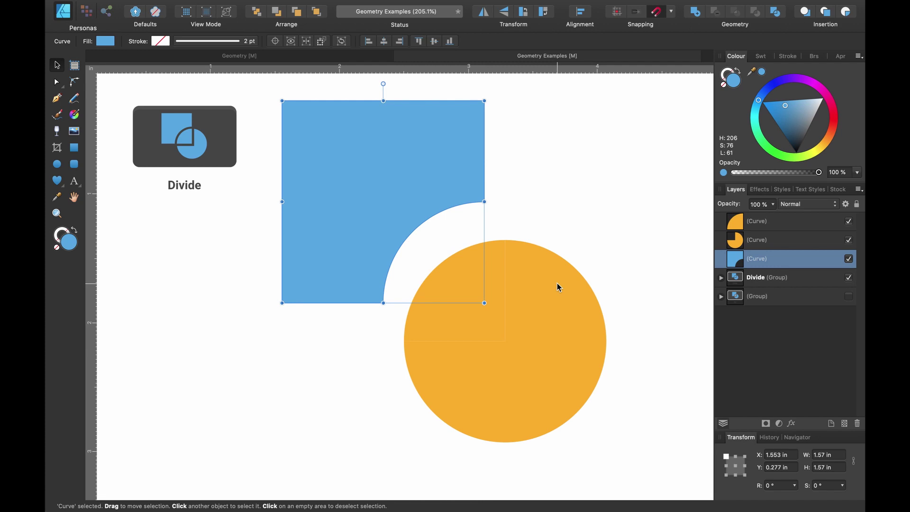
left_click_drag(557, 283, 591, 323)
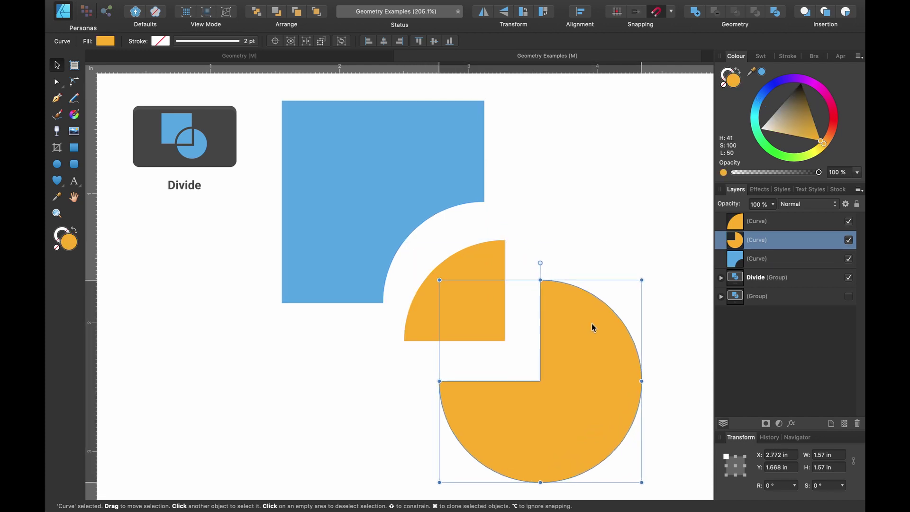
left_click(488, 265)
mouse_move(488, 264)
left_mouse_down()
mouse_move(448, 292)
mouse_move(474, 264)
left_mouse_up()
left_click(539, 198)
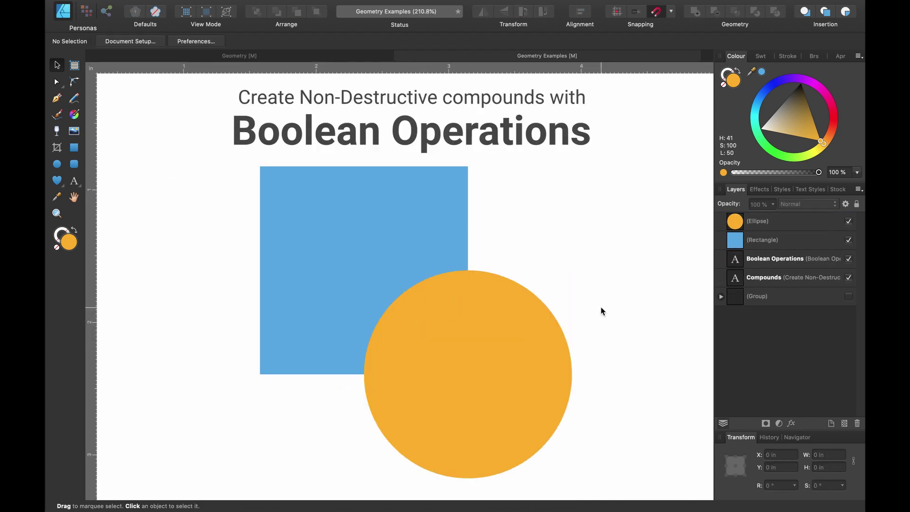
left_click(521, 353)
left_click(422, 246, "shift")
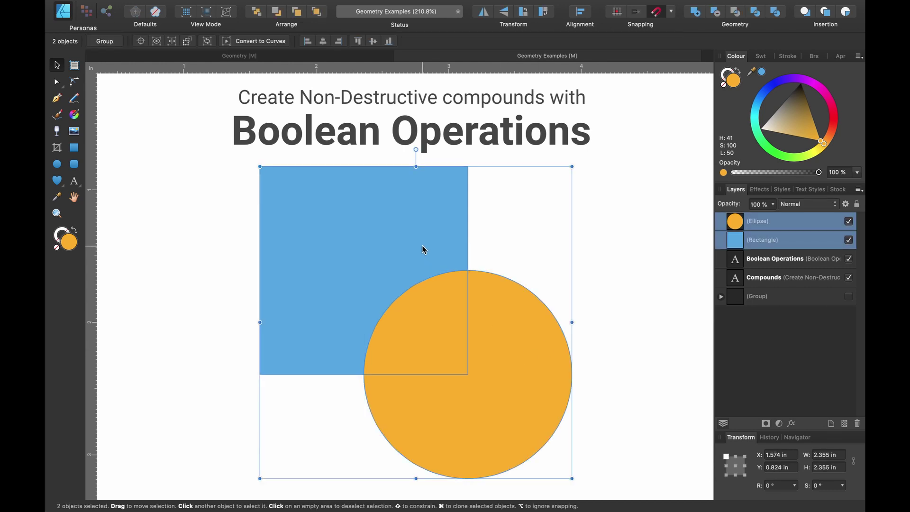
left_click(714, 12)
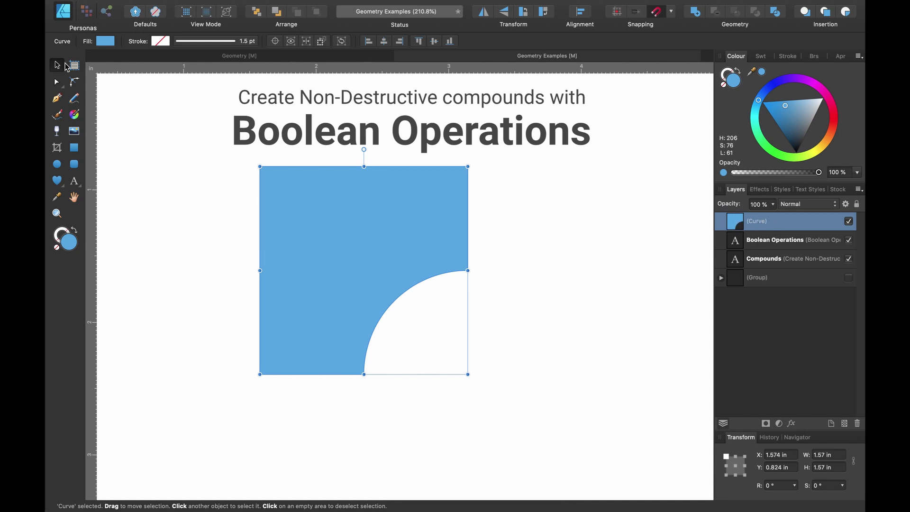
left_click(53, 83)
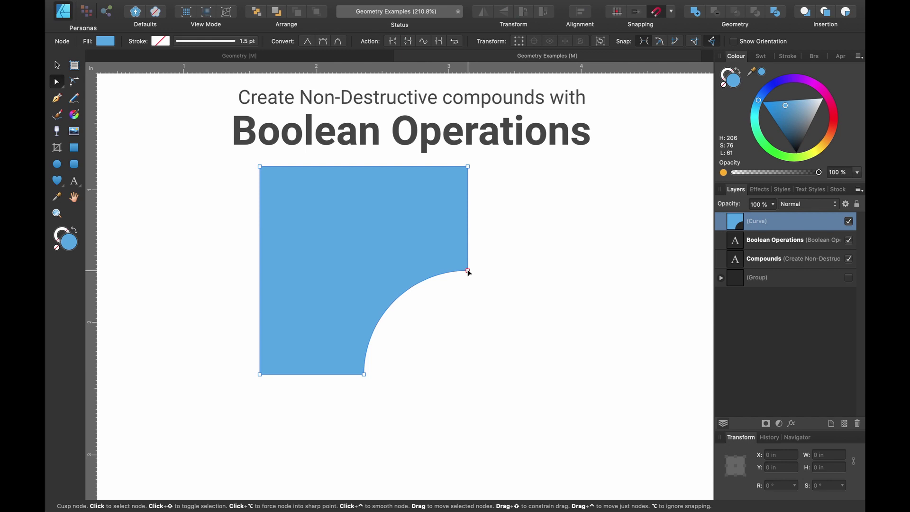
mouse_move(467, 270)
left_mouse_down()
mouse_move(458, 253)
mouse_move(468, 270)
left_mouse_up()
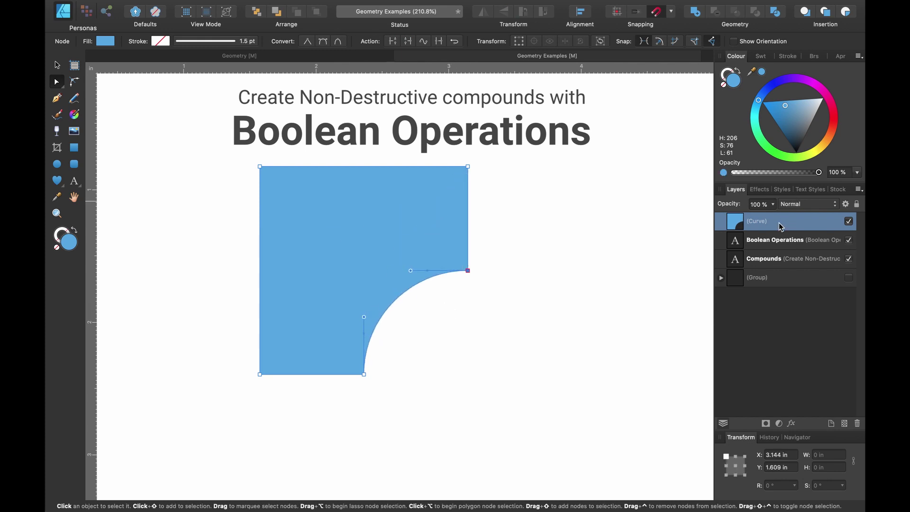
left_click(618, 224)
key("super+z")
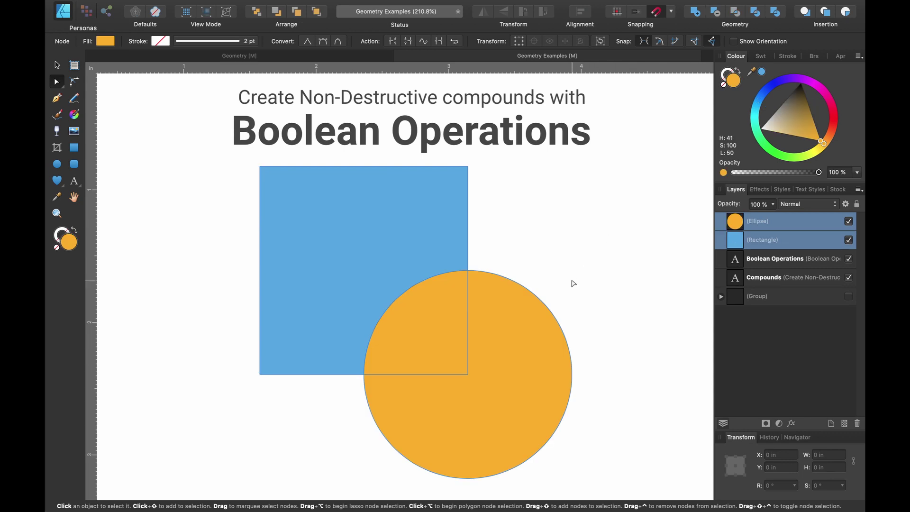
left_click(531, 315)
key("v")
left_click_drag(505, 339, 510, 307)
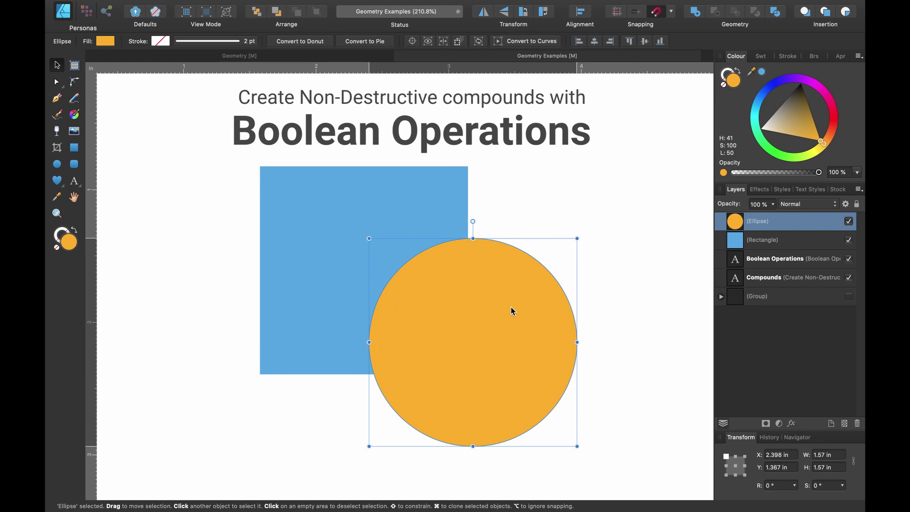
Undo the circle's move, reselect square and circle, and Alt-Subtract them into an editable compound
key("super+z")
key("super+d")
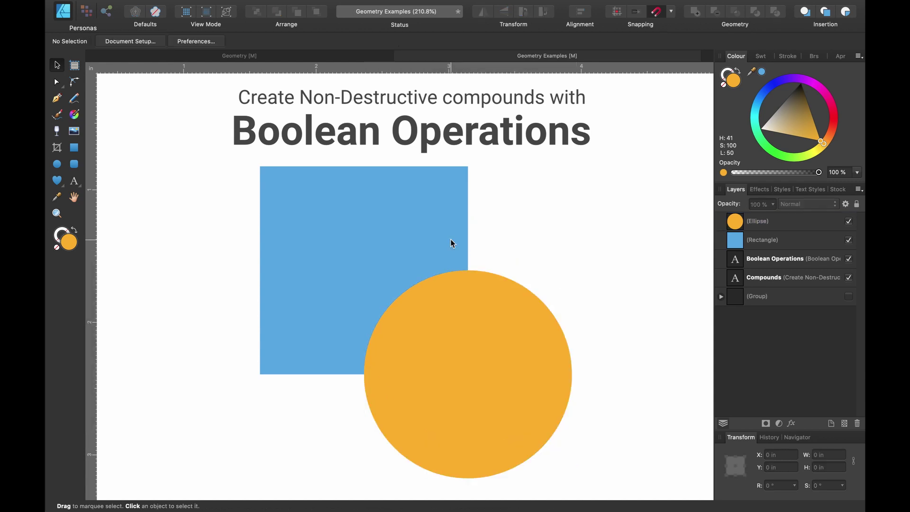
left_click(452, 243)
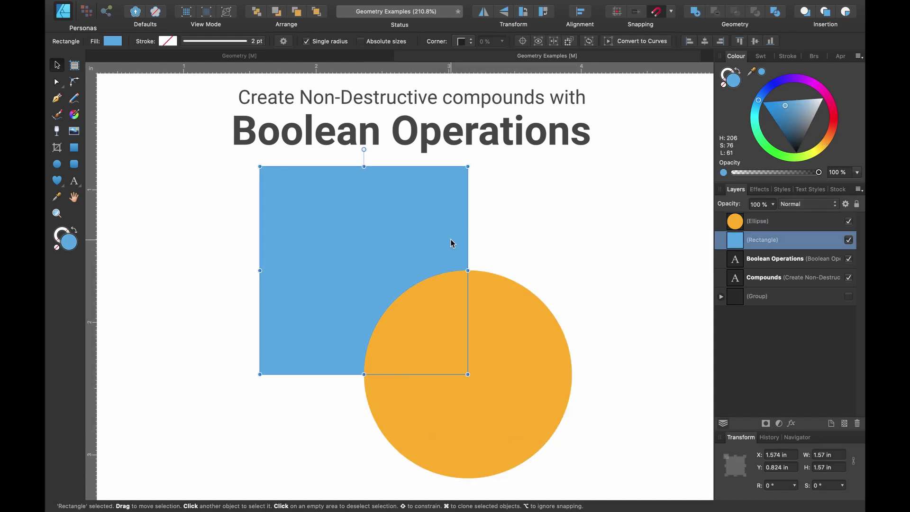
left_click(501, 309, "shift")
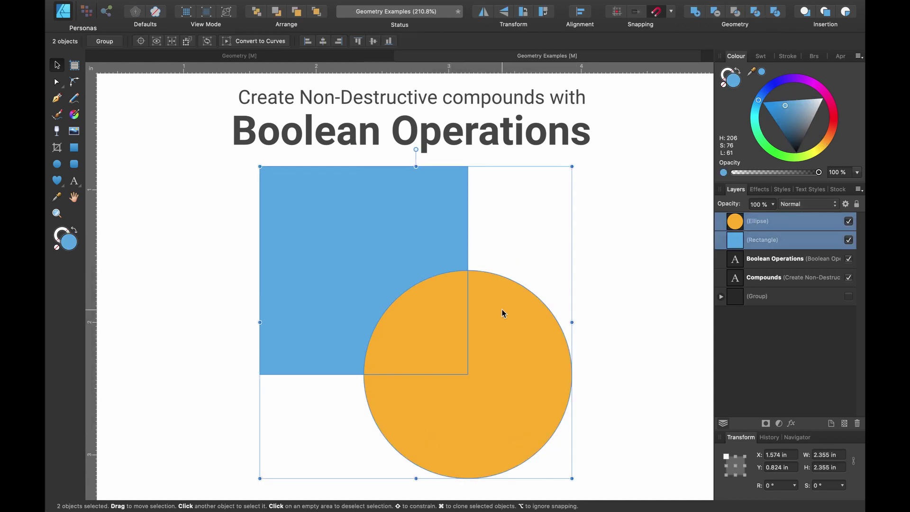
left_click(716, 12)
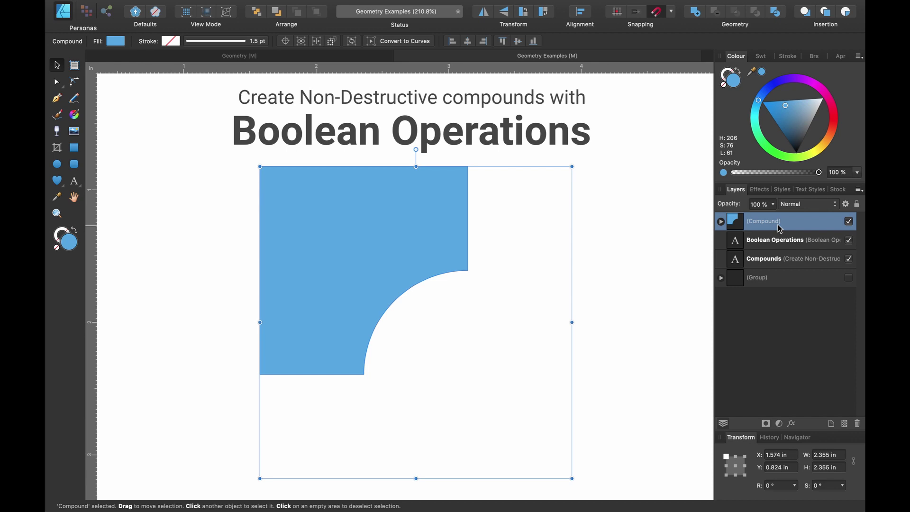
left_click(721, 222)
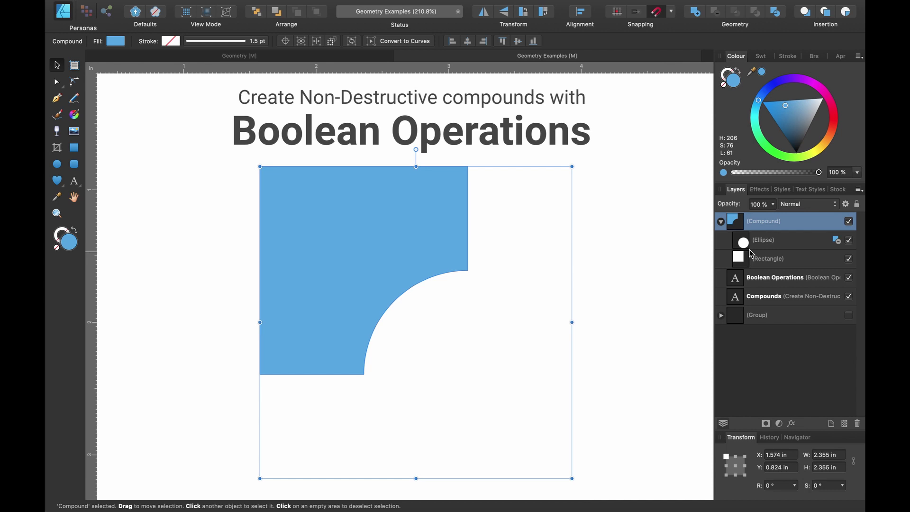
left_click(773, 241)
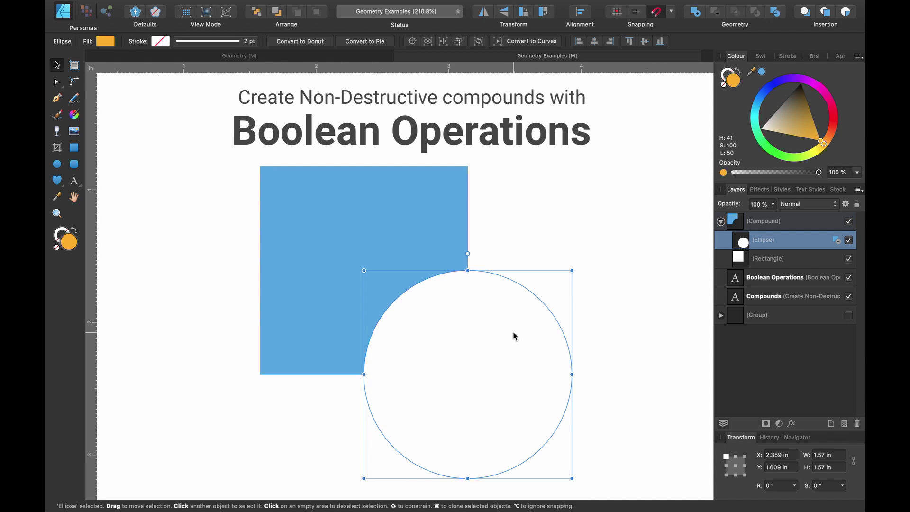
left_click_drag(515, 336, 494, 300)
left_click(796, 221)
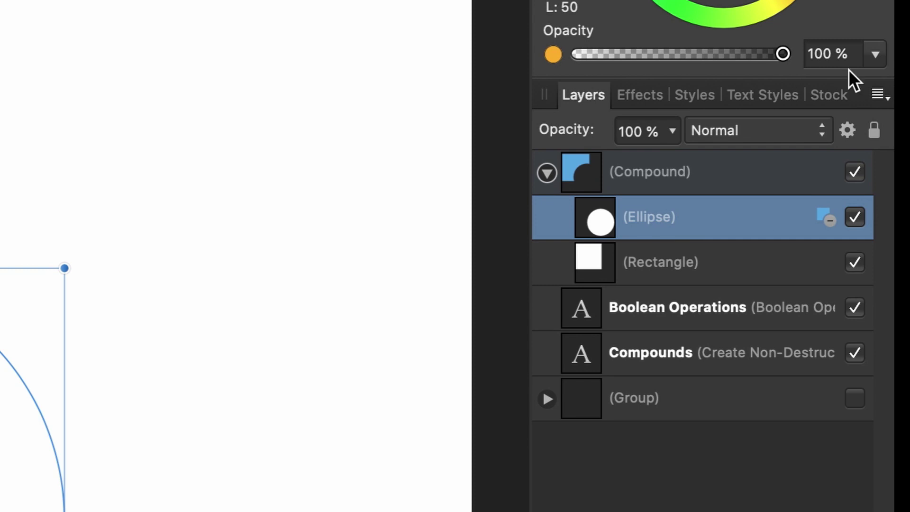
Set the Ellipse's compound mode to Intersect and drag the circle higher over the square
left_click(825, 220)
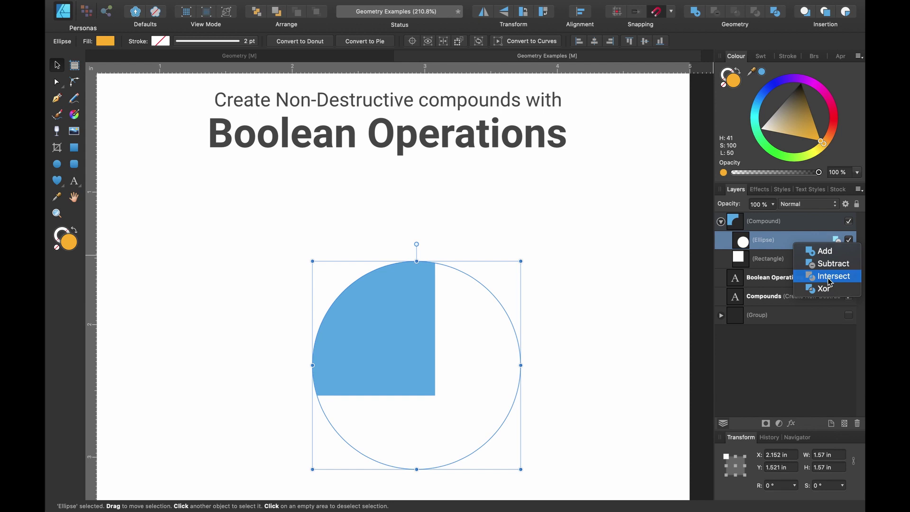
left_click(830, 279)
left_click_drag(425, 307, 446, 340)
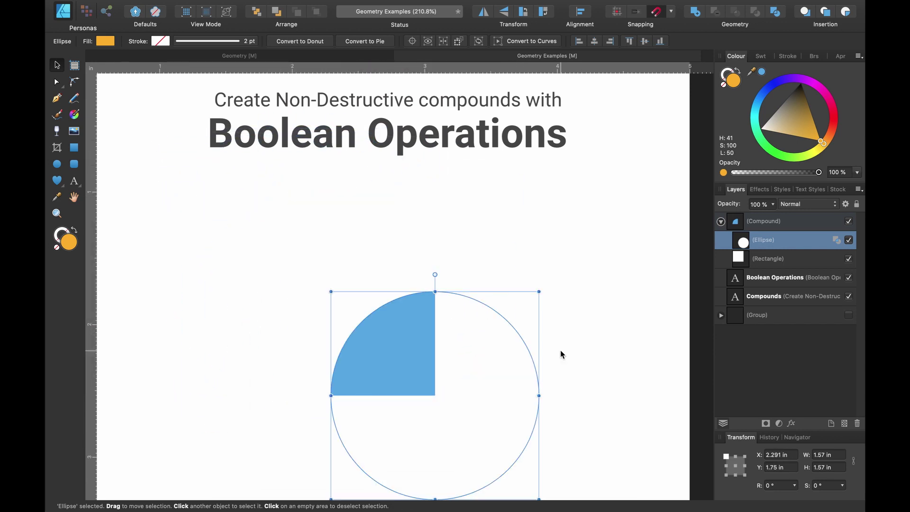
left_click_drag(479, 397, 479, 305)
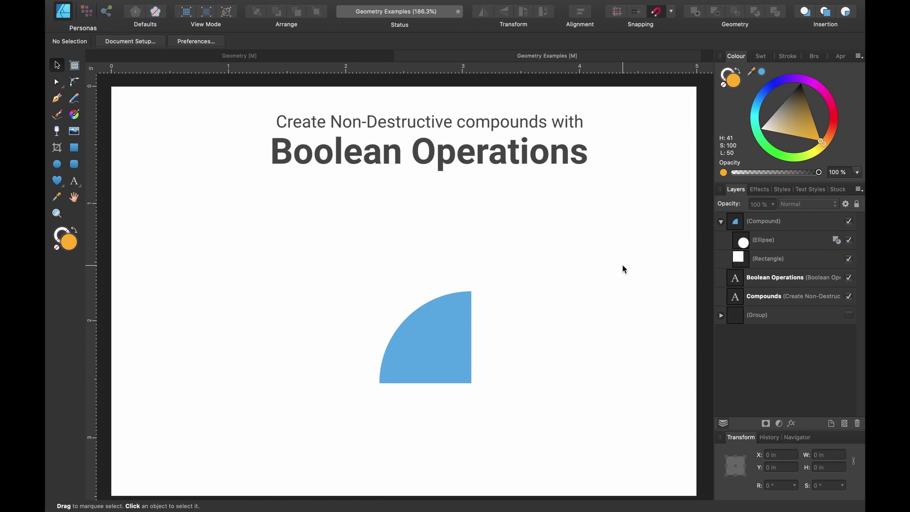
Select the quarter-circle compound and apply Layer > Release Compound
left_click(779, 223)
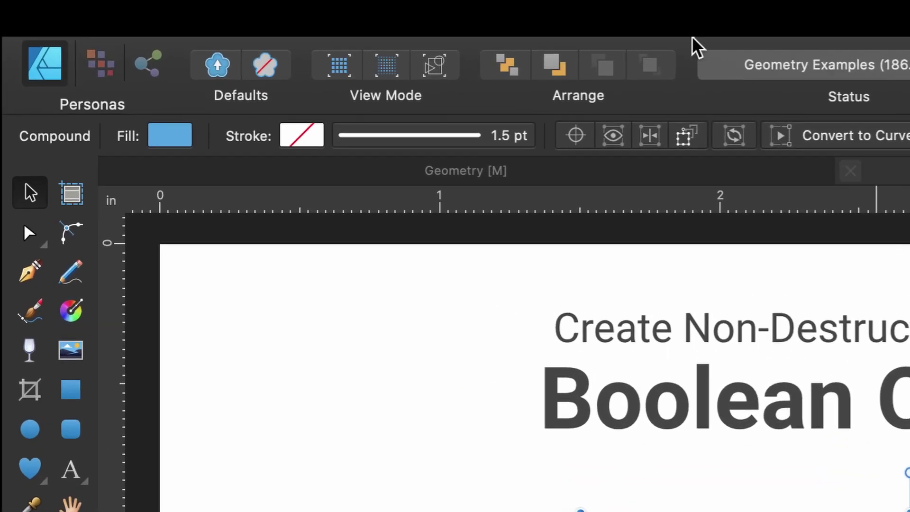
mouse_move(301, 3)
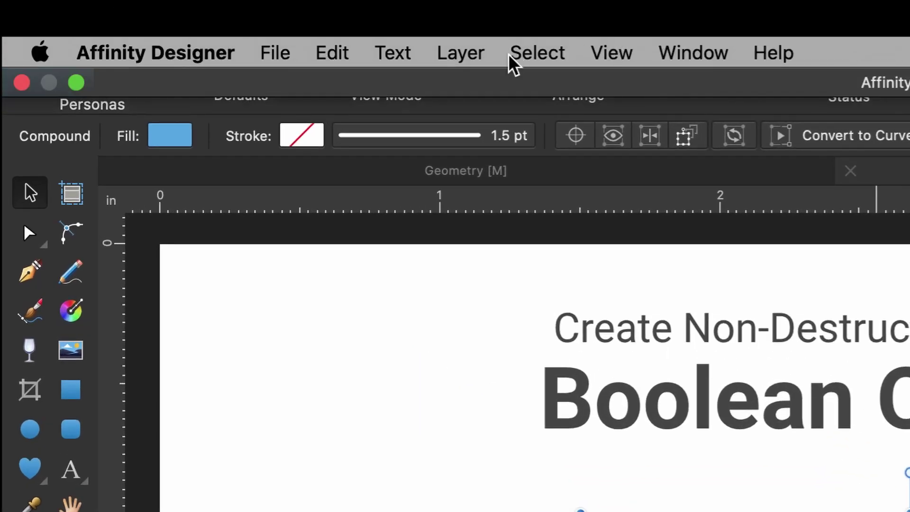
left_click(461, 53)
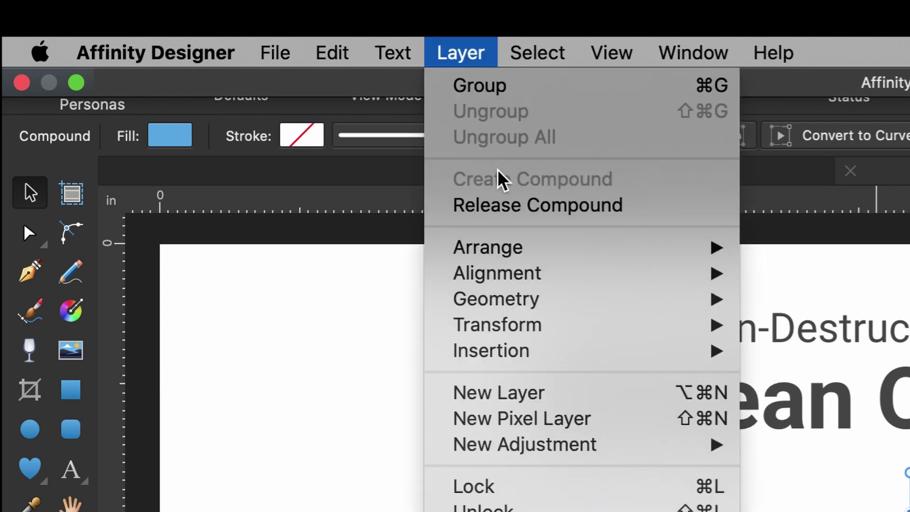
left_click(515, 205)
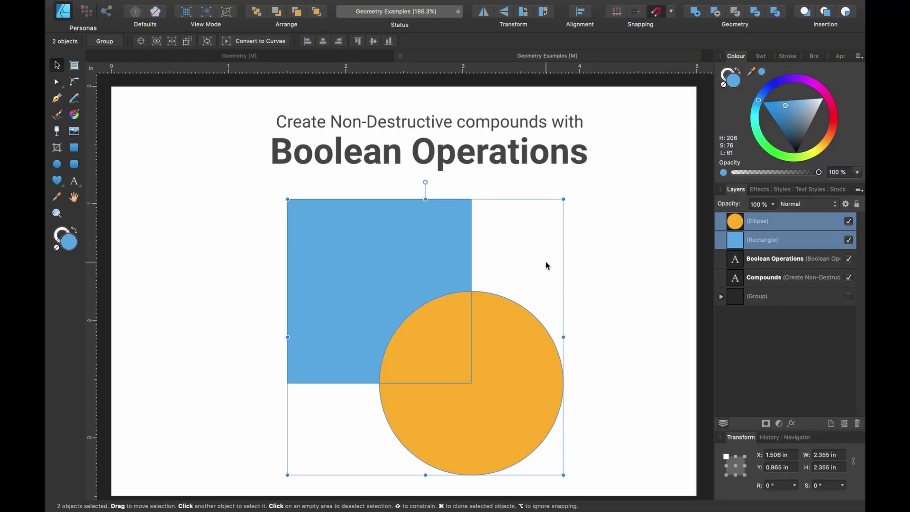
Deselect, then nudge the orange circle up beside the square
left_click(605, 280)
left_click(540, 337)
mouse_move(541, 337)
left_mouse_down()
mouse_move(657, 272)
mouse_move(585, 311)
mouse_move(542, 321)
left_mouse_up()
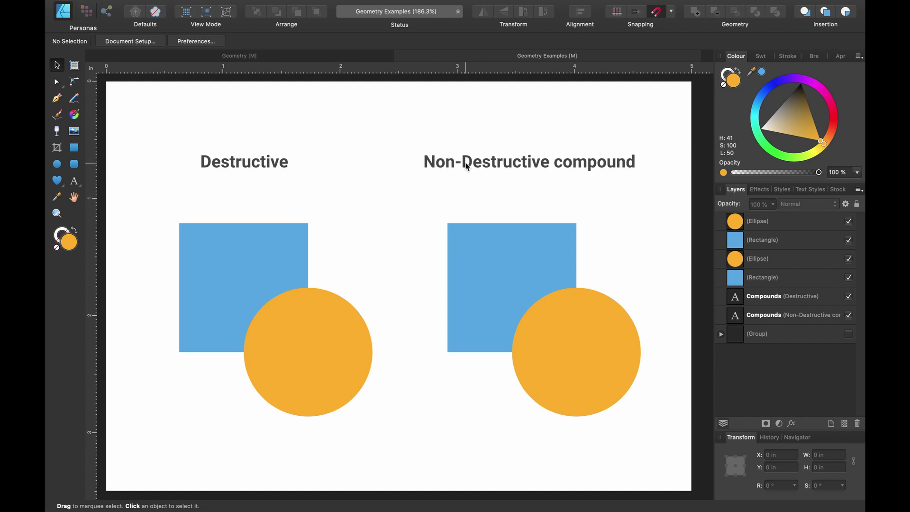
Merge the left square and circle destructively with Add, testing and undoing a node drag
left_click(278, 250)
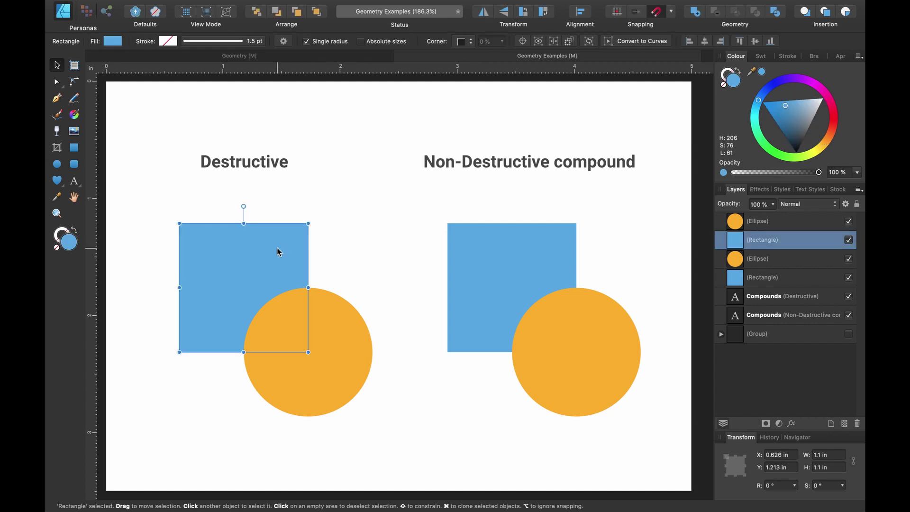
left_click(334, 317, "shift")
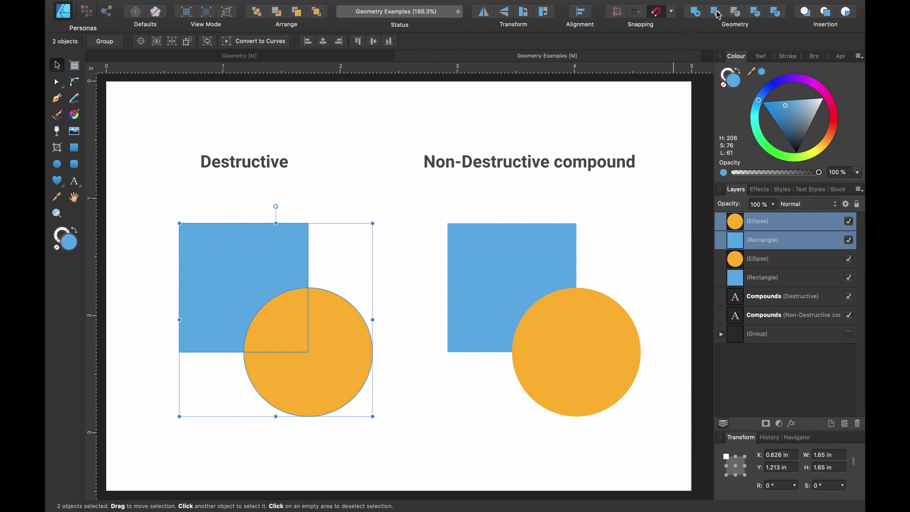
left_click(696, 13)
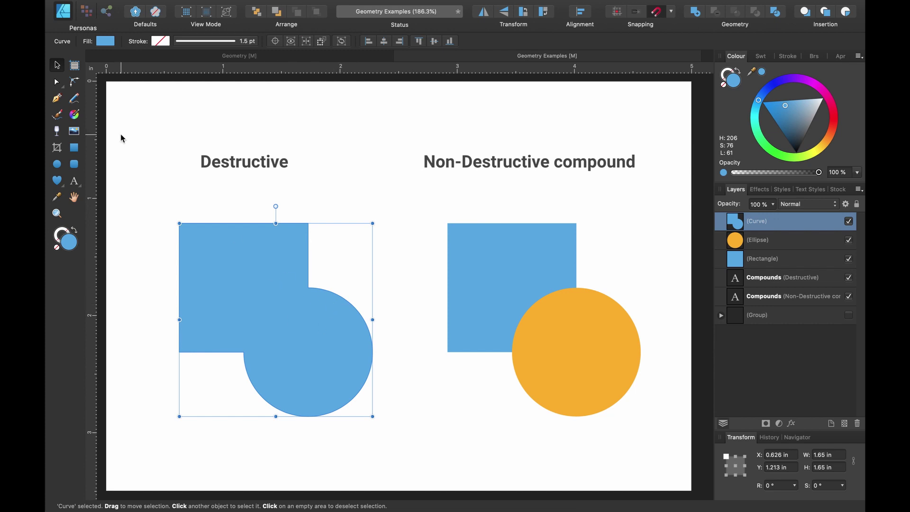
left_click(58, 83)
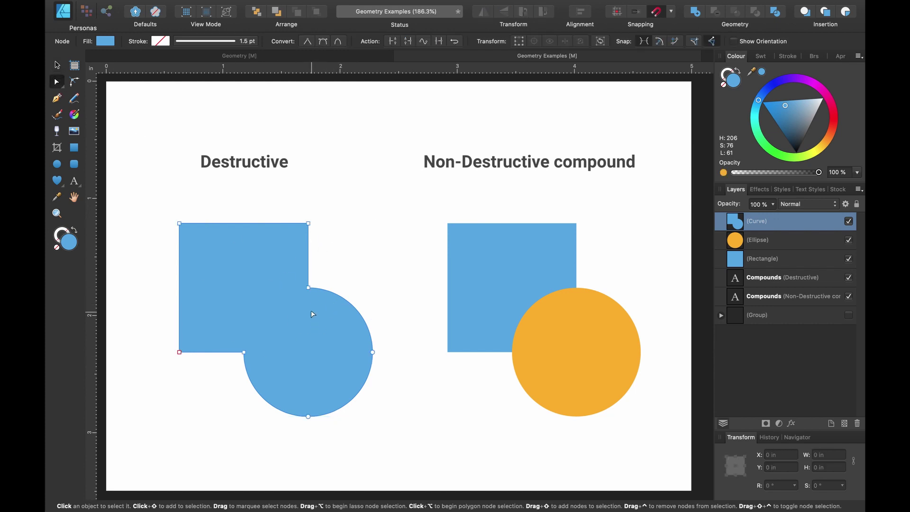
left_click_drag(309, 288, 340, 269)
key("ctrl+z")
key("v")
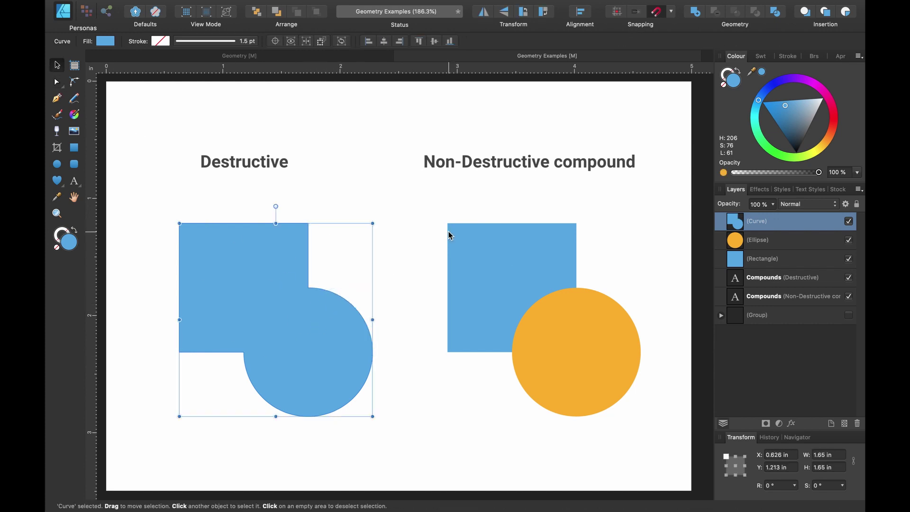
Combine the right square and circle into a non-destructive Add compound
left_click(486, 249)
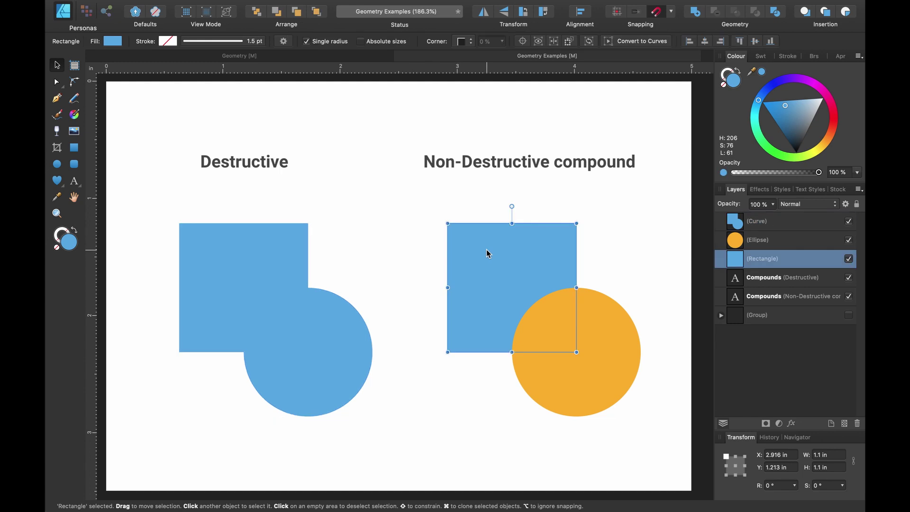
left_click(614, 338, "shift")
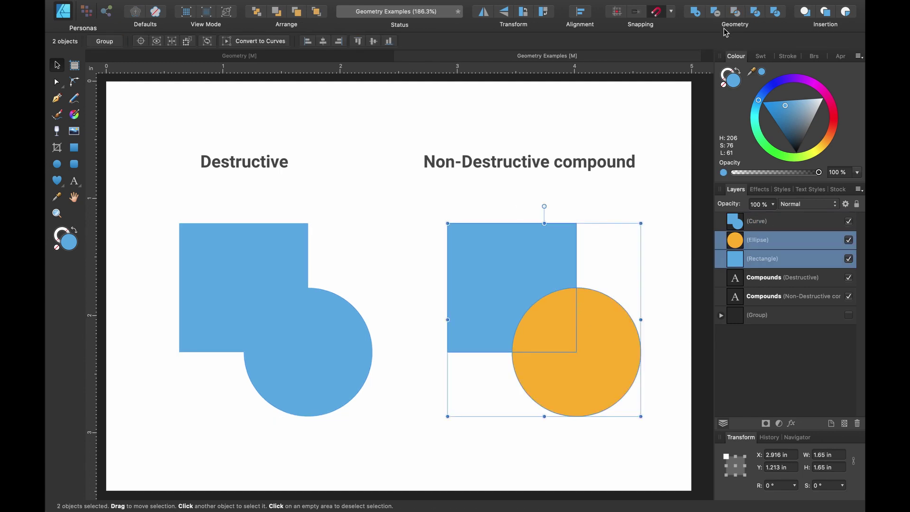
left_click(696, 13)
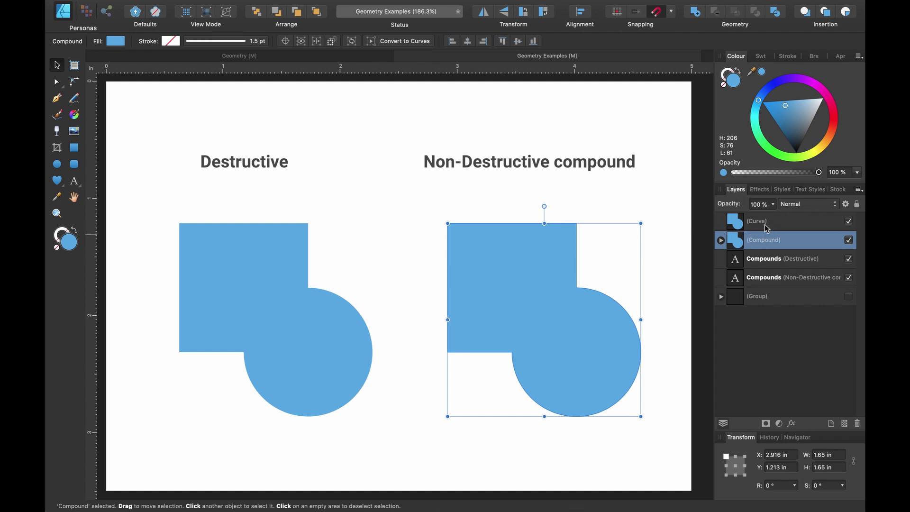
Compare both results in Layers, expand the compound, and nudge its inner circle
left_click(760, 225)
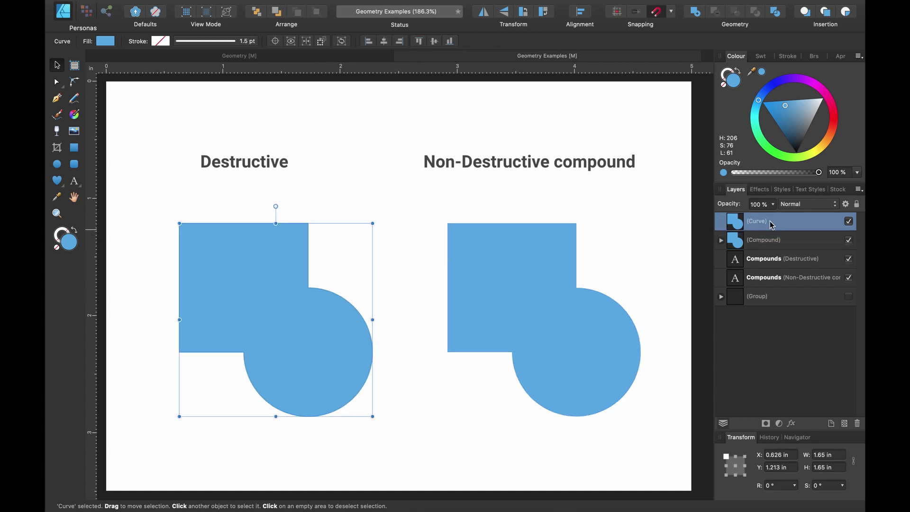
left_click(763, 242)
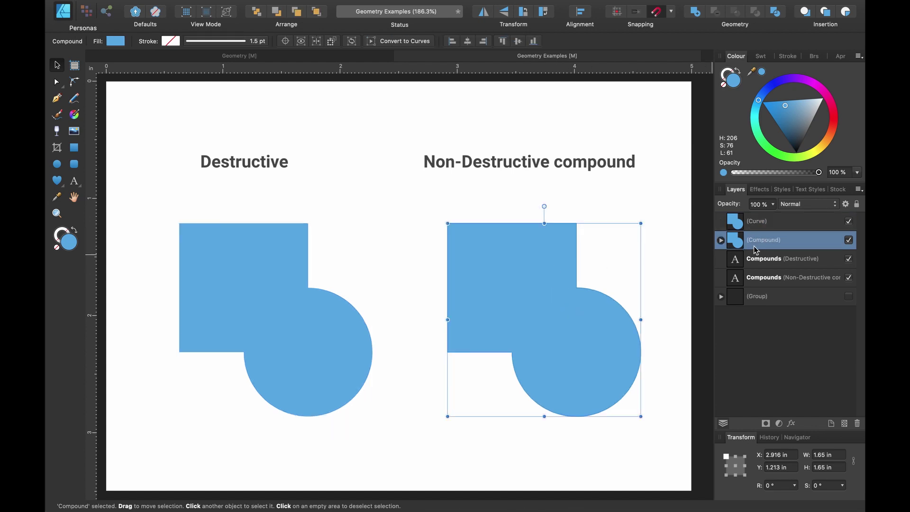
left_click(720, 241)
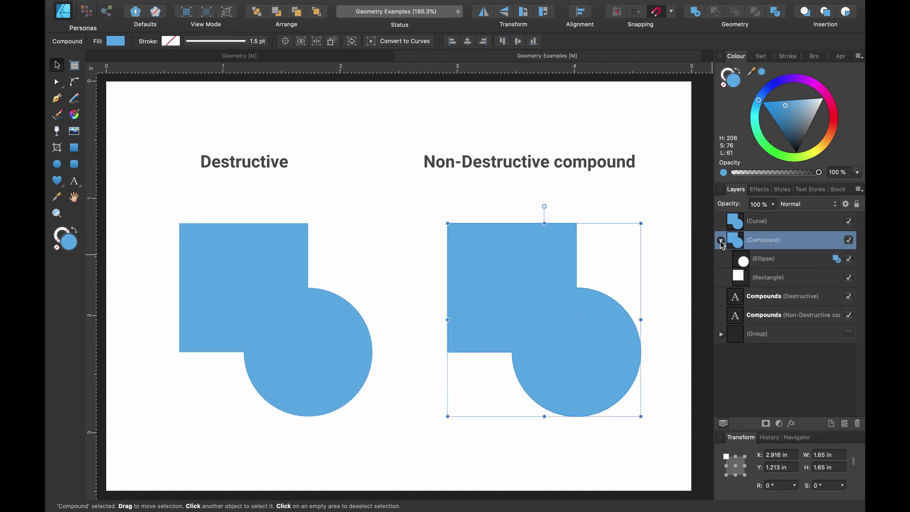
left_click(769, 258)
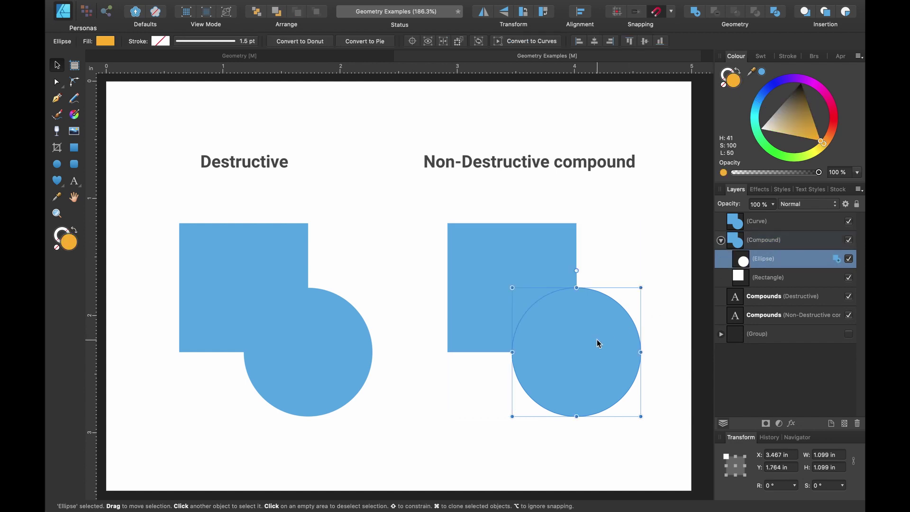
mouse_move(597, 339)
left_mouse_down()
mouse_move(611, 270)
mouse_move(587, 349)
mouse_move(599, 335)
mouse_move(494, 362)
mouse_move(468, 342)
mouse_move(597, 340)
left_mouse_up()
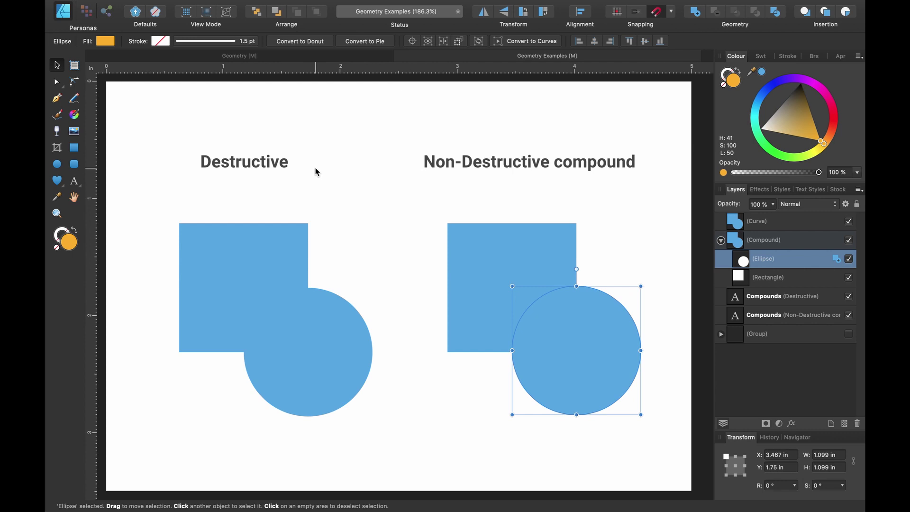
Draw a heart with the Heart Tool and position it over the square inside the compound
left_click(61, 181)
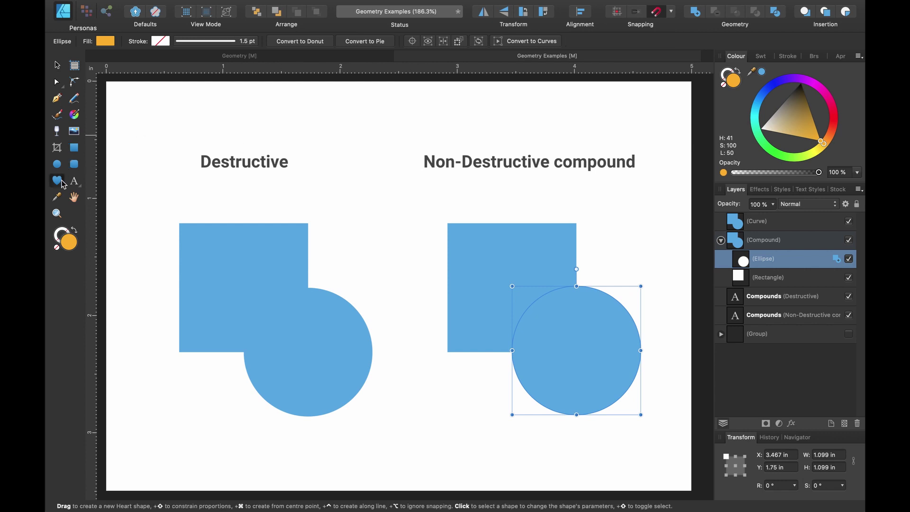
left_click_drag(465, 400, 563, 282)
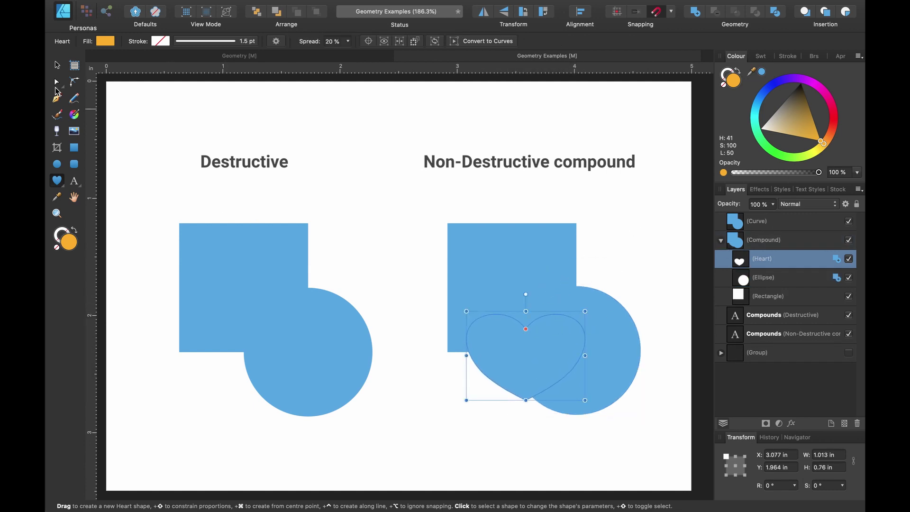
left_click(57, 65)
left_click_drag(499, 350, 435, 284)
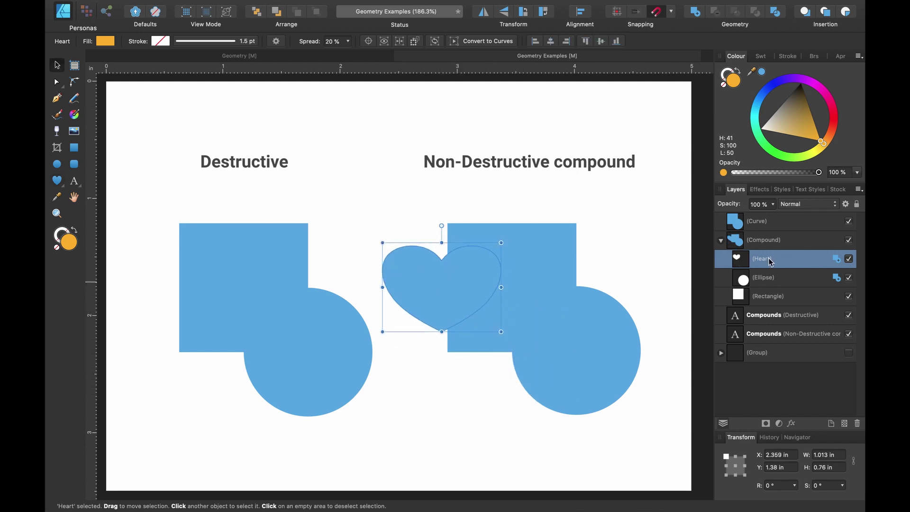
left_click_drag(771, 261, 735, 279)
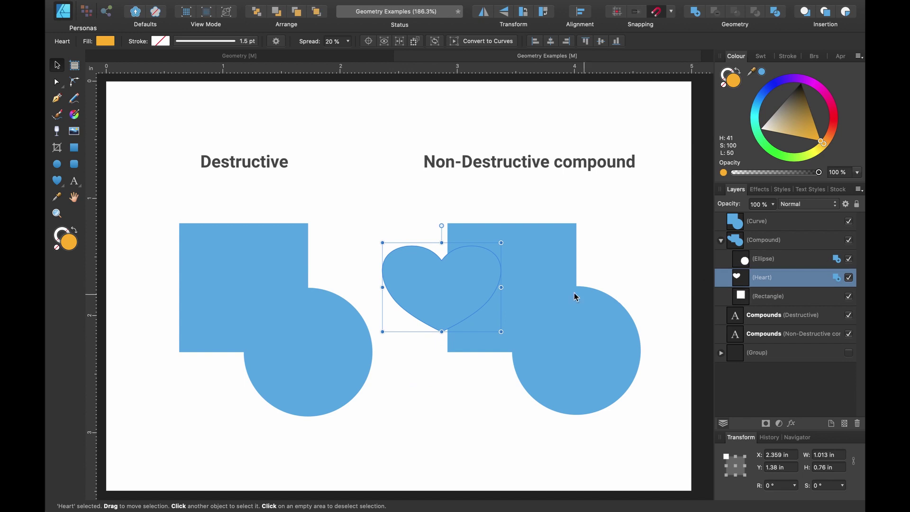
left_click_drag(463, 297, 480, 268)
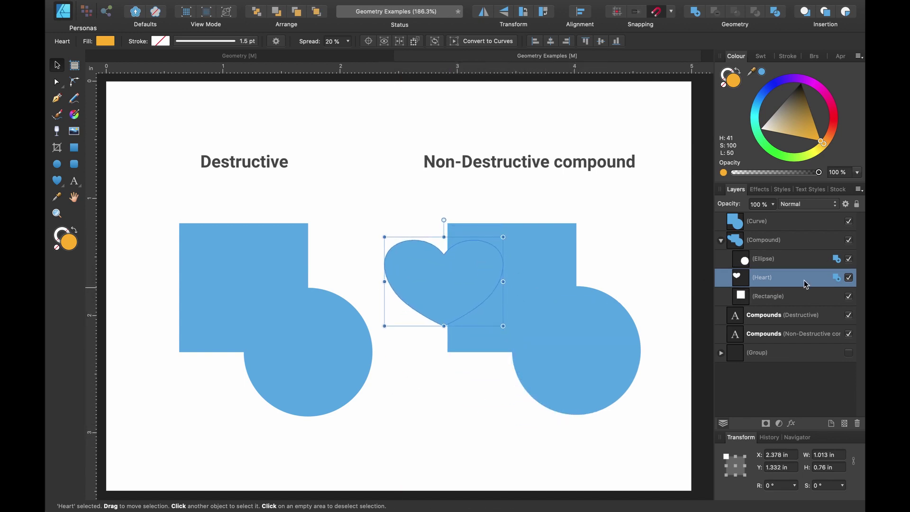
Set the heart's operation to Subtract, stack it above the circle, and drag it to cut both shapes
left_click(835, 278)
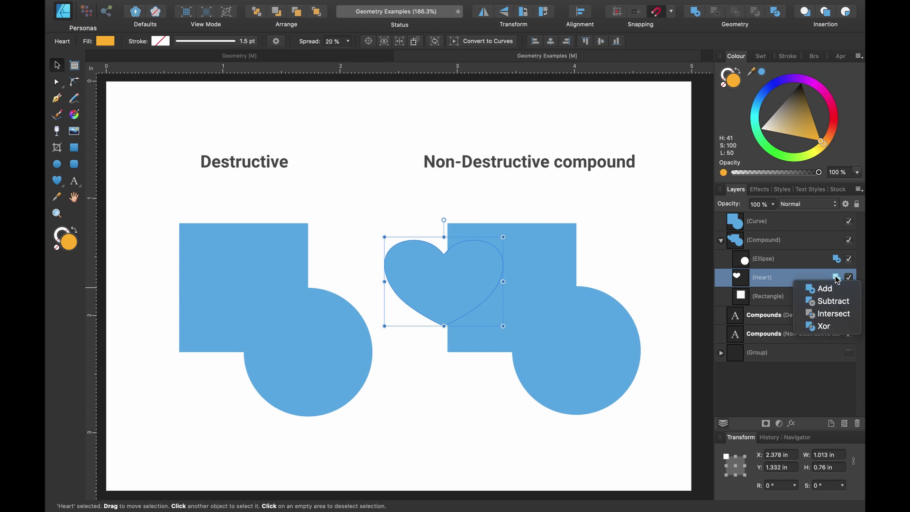
left_click(837, 302)
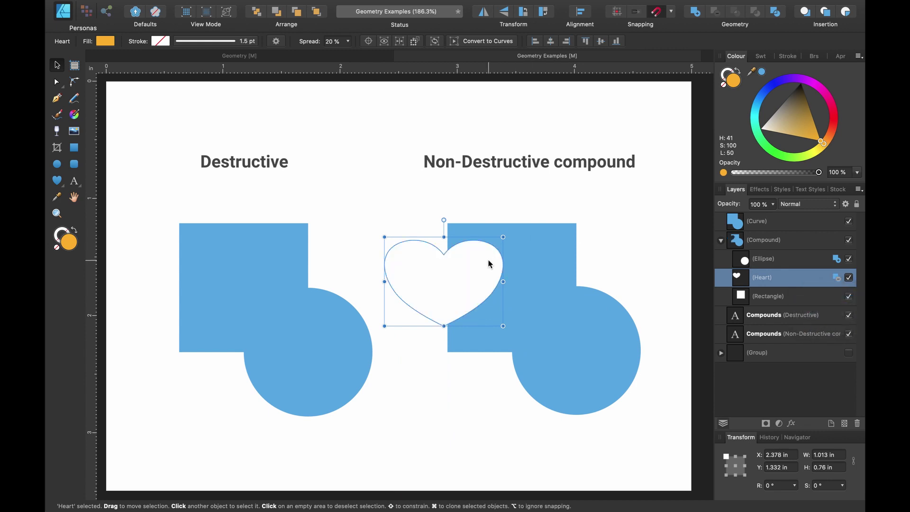
left_click_drag(470, 271, 502, 252)
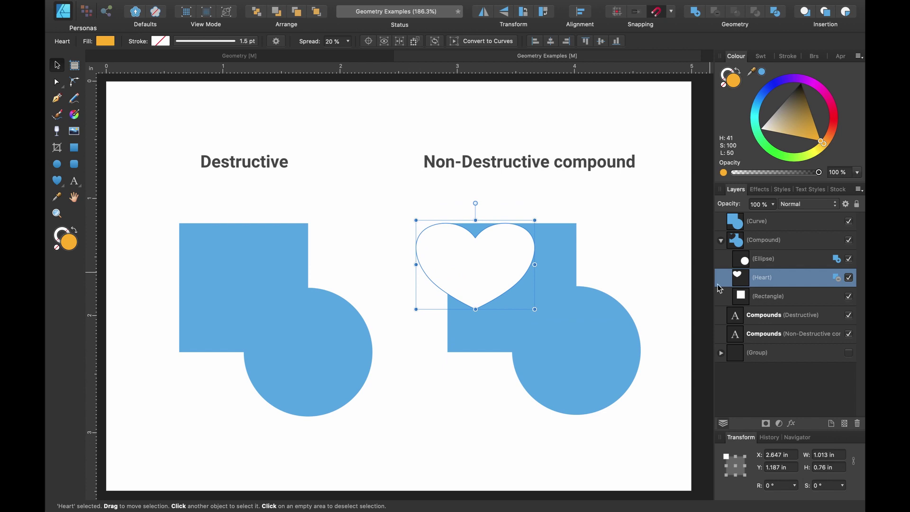
left_click_drag(768, 282, 774, 258)
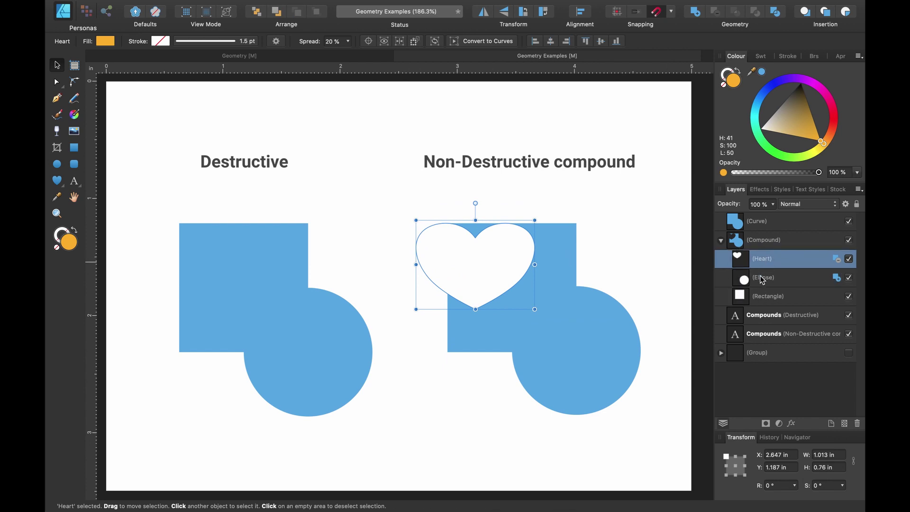
left_click_drag(484, 263, 532, 315)
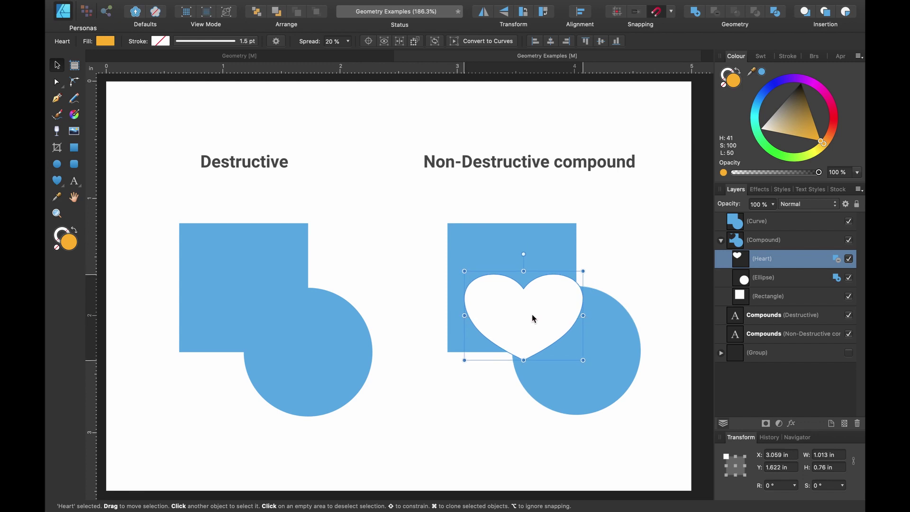
Select the Compound layer and drag the whole heart-cut compound slightly upward
left_click(767, 243)
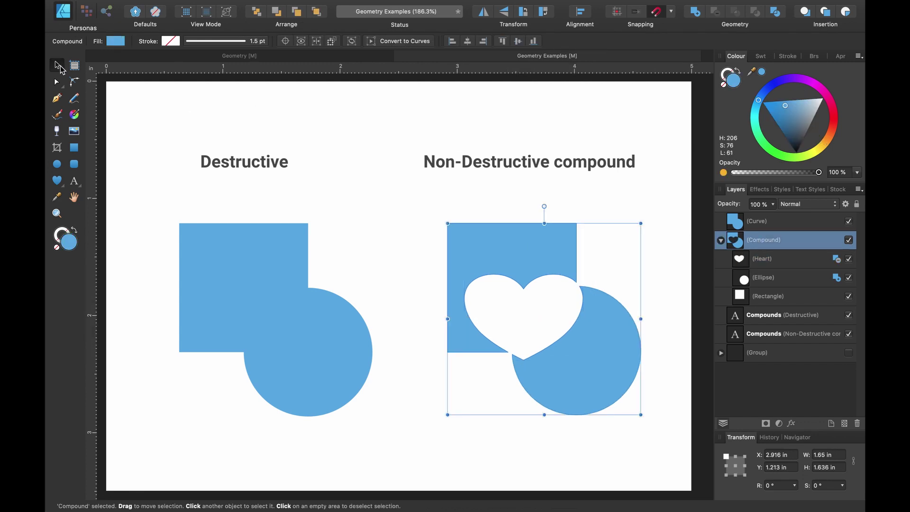
mouse_move(482, 275)
left_mouse_down()
mouse_move(410, 141)
mouse_move(536, 142)
mouse_move(390, 137)
mouse_move(494, 129)
mouse_move(491, 91)
mouse_move(452, 150)
mouse_move(416, 139)
mouse_move(476, 191)
mouse_move(477, 261)
left_mouse_up()
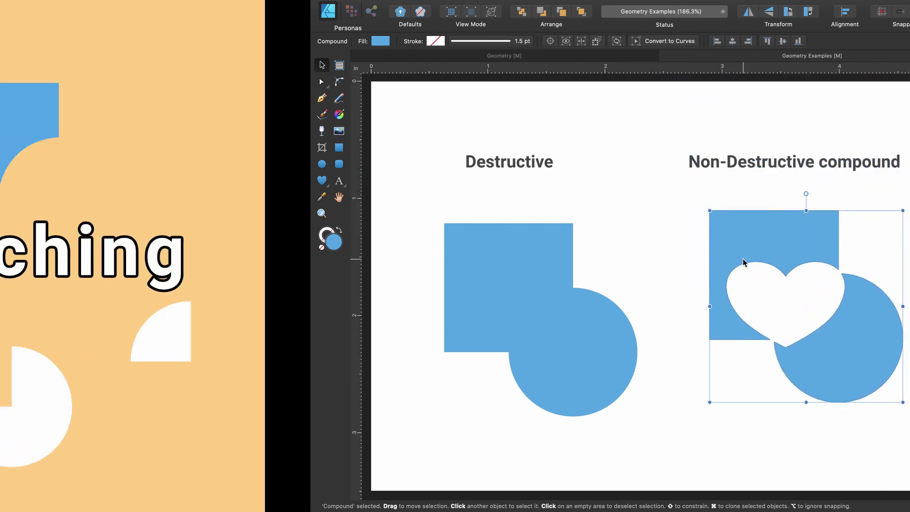